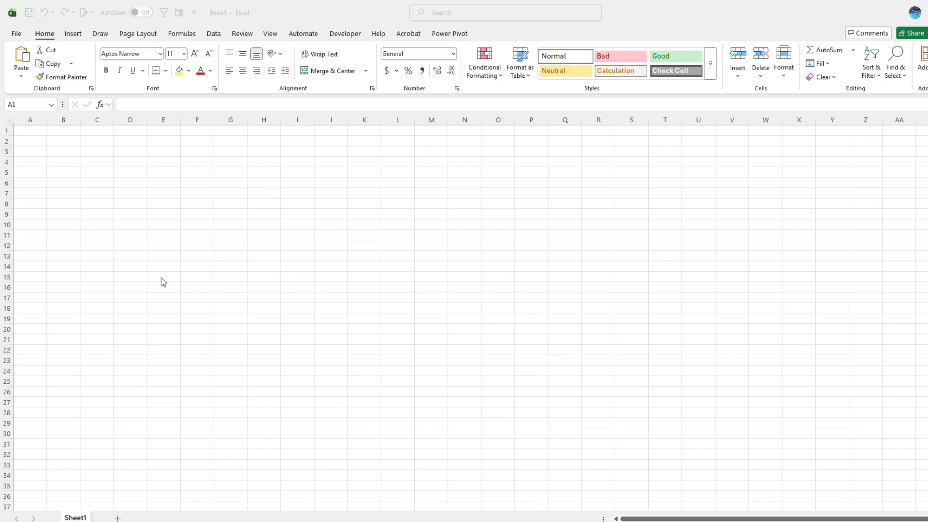
Enter the labels Price and Cost in A1:A2 with the values 100 and 55 beside them in column B
{"action": "left_click", "coordinate": [32, 132]}
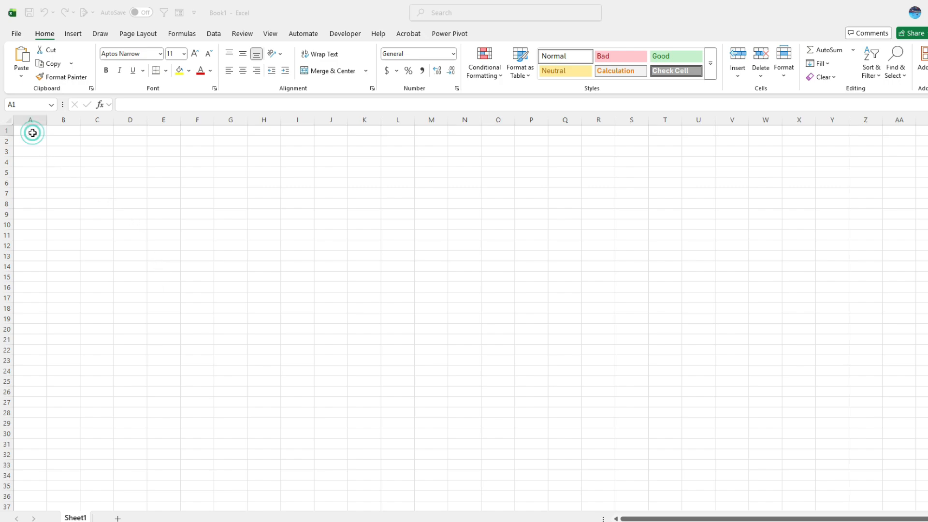
{"action": "type", "text": "Price"}
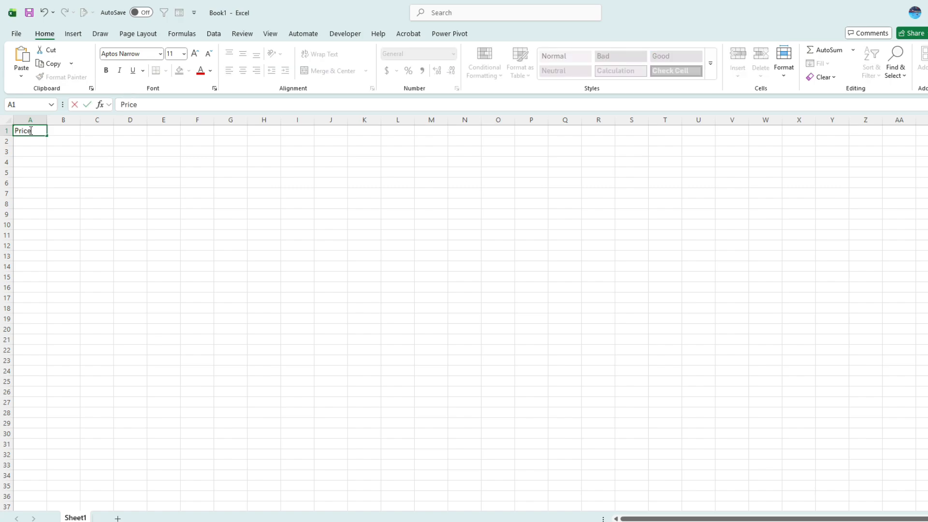
{"action": "key", "text": "Return"}
{"action": "type", "text": "Cost"}
{"action": "key", "text": "Return"}
{"action": "key", "text": "Up"}
{"action": "key", "text": "Right"}
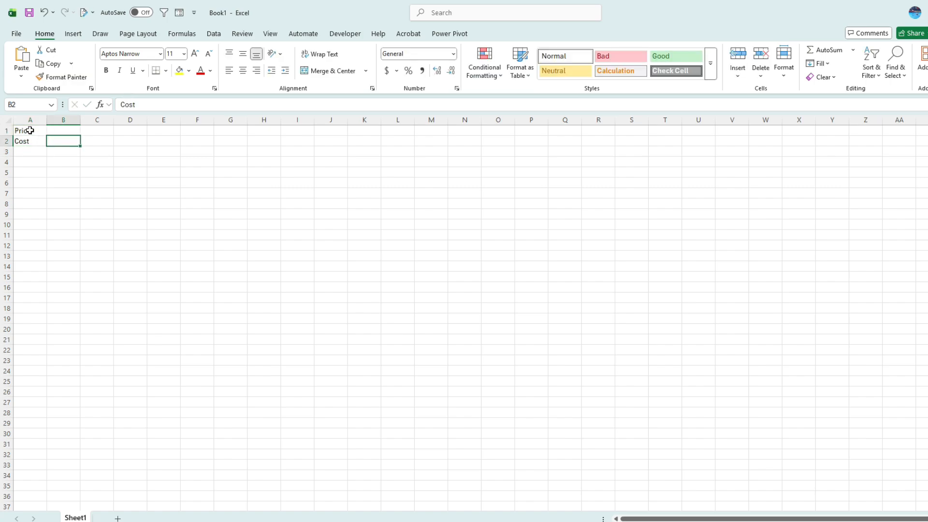
{"action": "key", "text": "Up"}
{"action": "type", "text": "100"}
{"action": "key", "text": "Return"}
{"action": "type", "text": "55"}
{"action": "key", "text": "Return"}
Format the price and cost values in B1:B2 as accounting dollars with no decimal places
{"action": "left_click", "coordinate": [29, 130]}
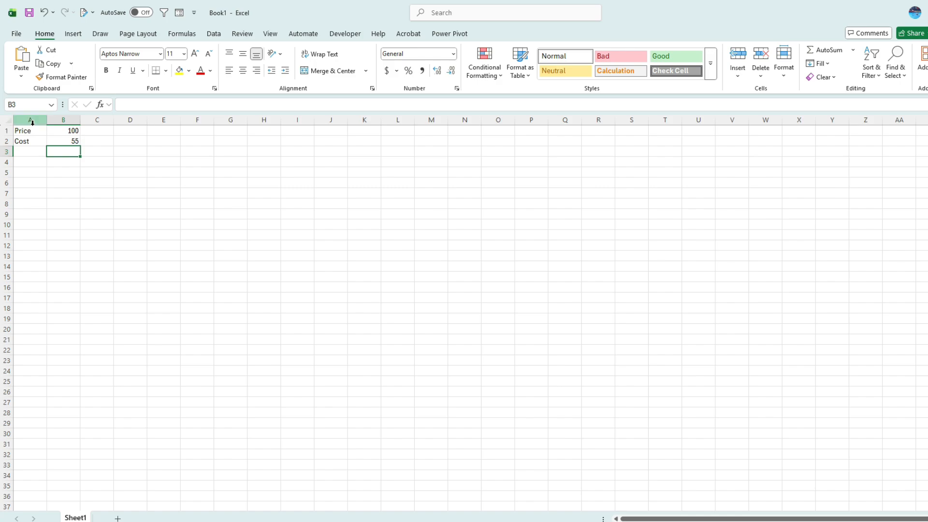
{"action": "left_click_drag", "start_coordinate": [60, 132], "coordinate": [63, 138]}
{"action": "left_click", "coordinate": [387, 70]}
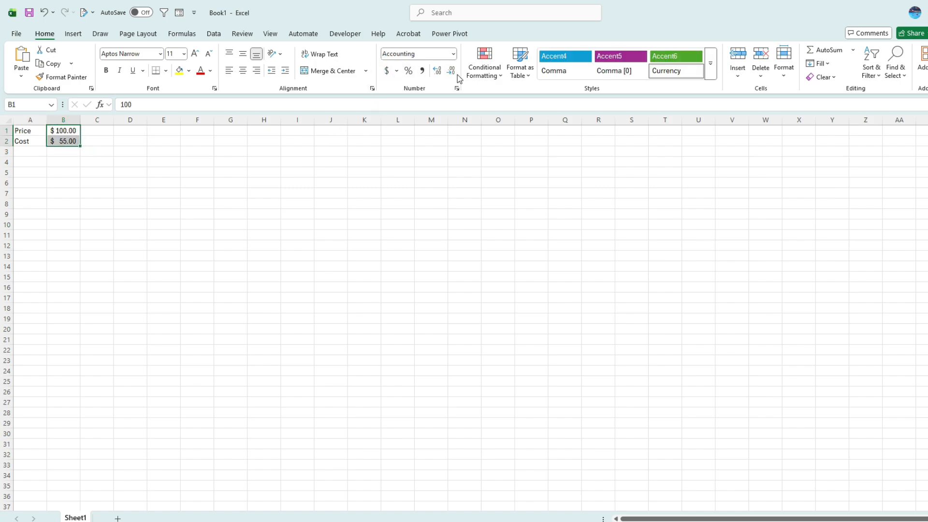
{"action": "left_click", "coordinate": [454, 72]}
{"action": "left_click", "coordinate": [451, 70]}
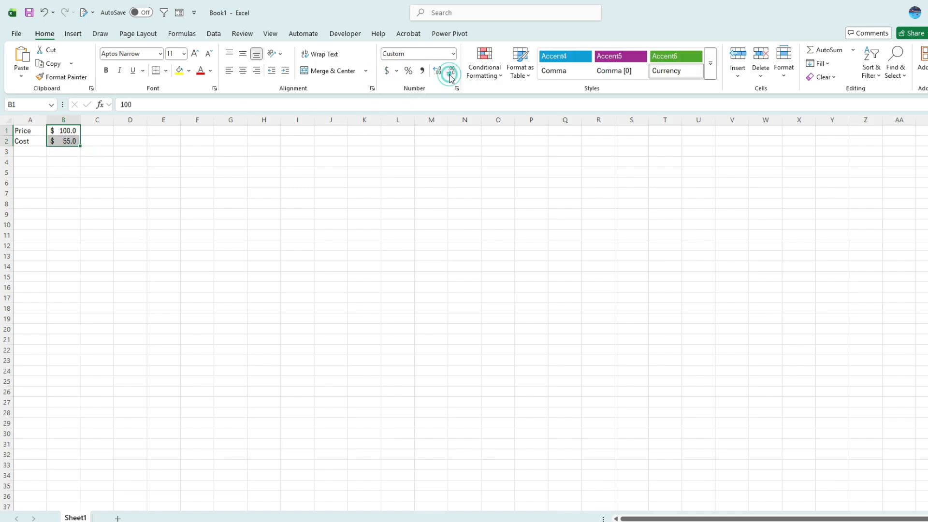
Add a Fixed Cost row in row 3 with the value 40,000 and autofit column A to its labels
{"action": "left_click", "coordinate": [31, 151]}
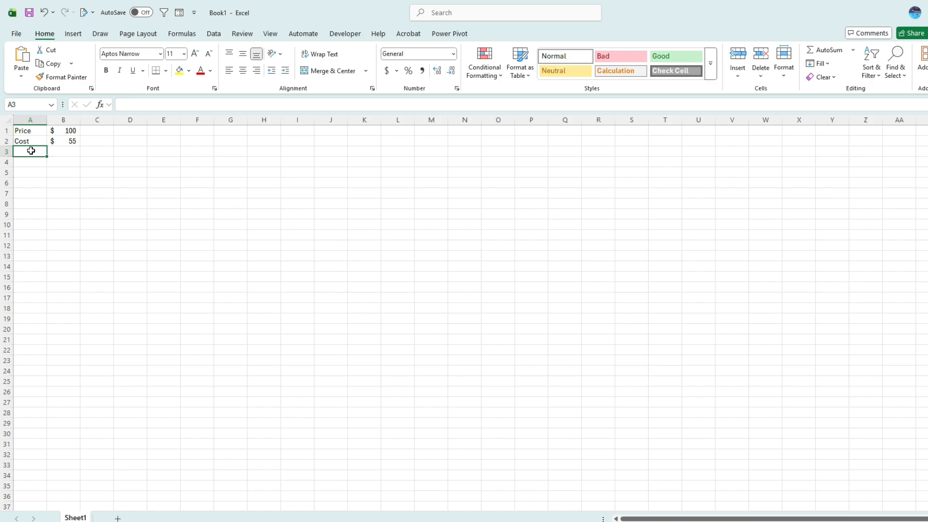
{"action": "type", "text": "Fixed Cost"}
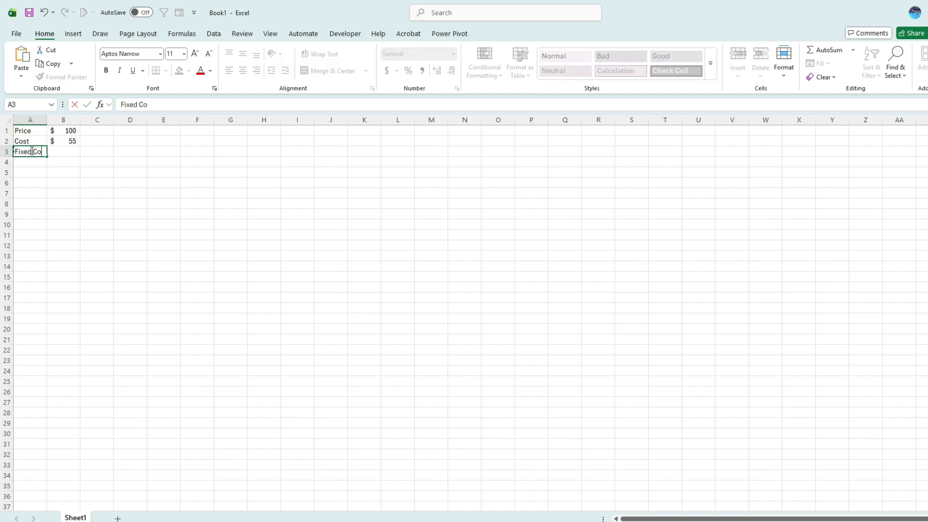
{"action": "key", "text": "Tab"}
{"action": "type", "text": "40"}
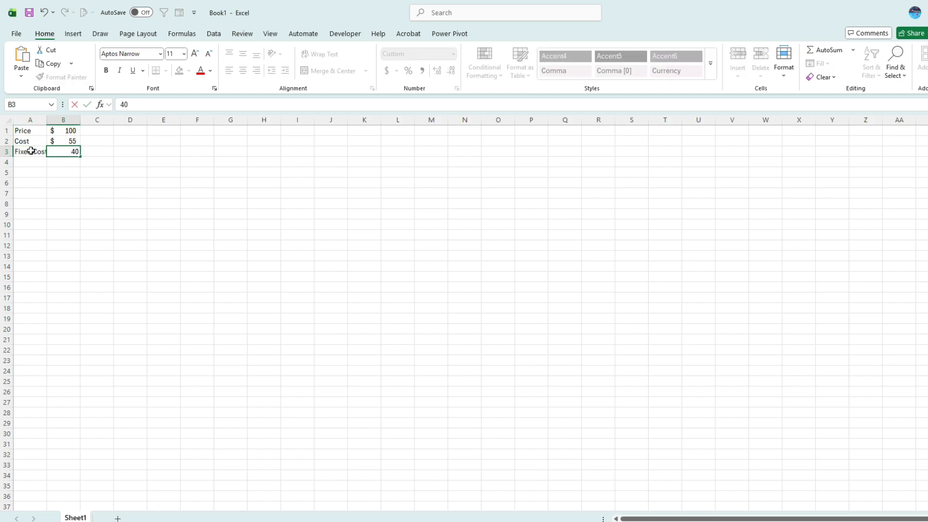
{"action": "type", "text": ",000"}
{"action": "key", "text": "Return"}
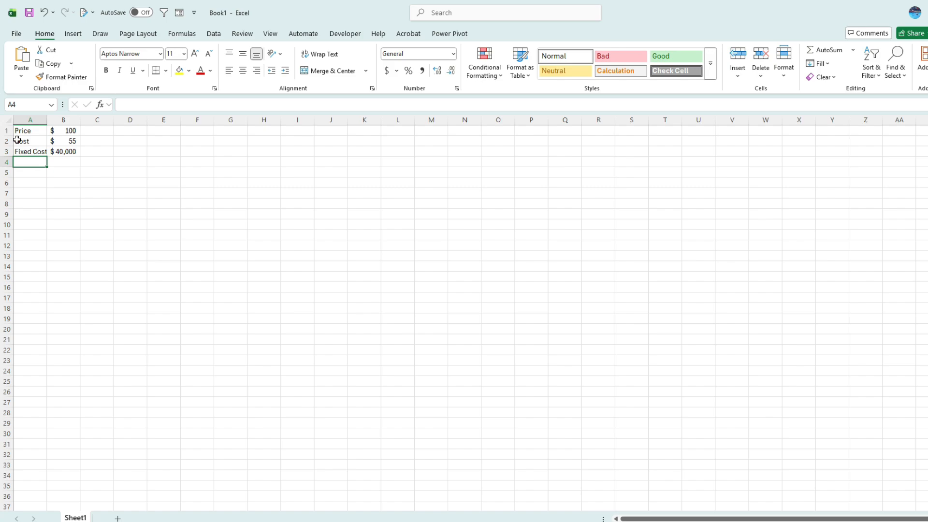
{"action": "double_click", "coordinate": [47, 117]}
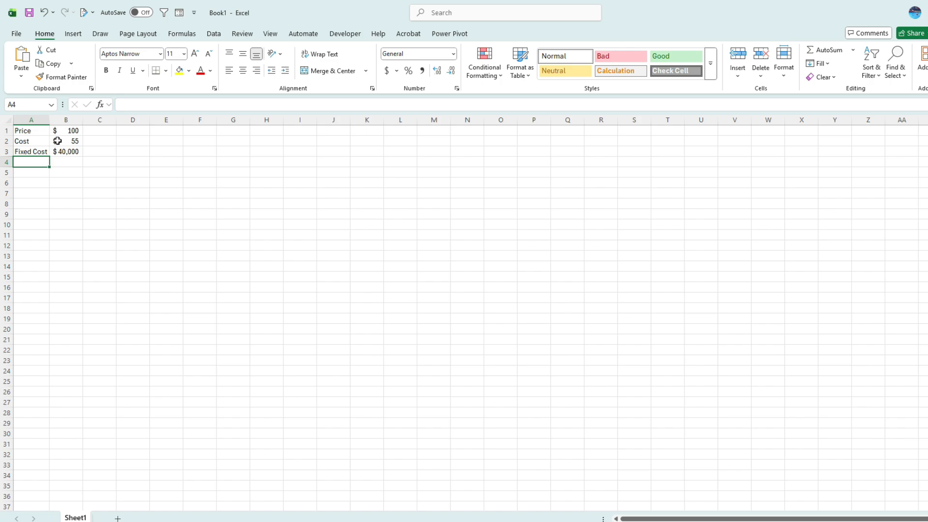
Add a Quantity row with the value 500 and an Increment row with the value 50 below Fixed Cost
{"action": "type", "text": "Quantity"}
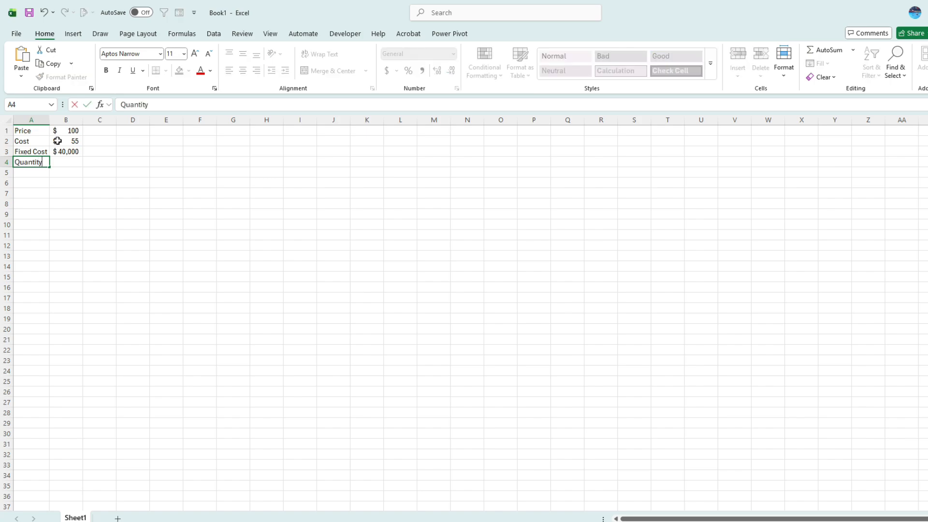
{"action": "key", "text": "Tab"}
{"action": "type", "text": "500"}
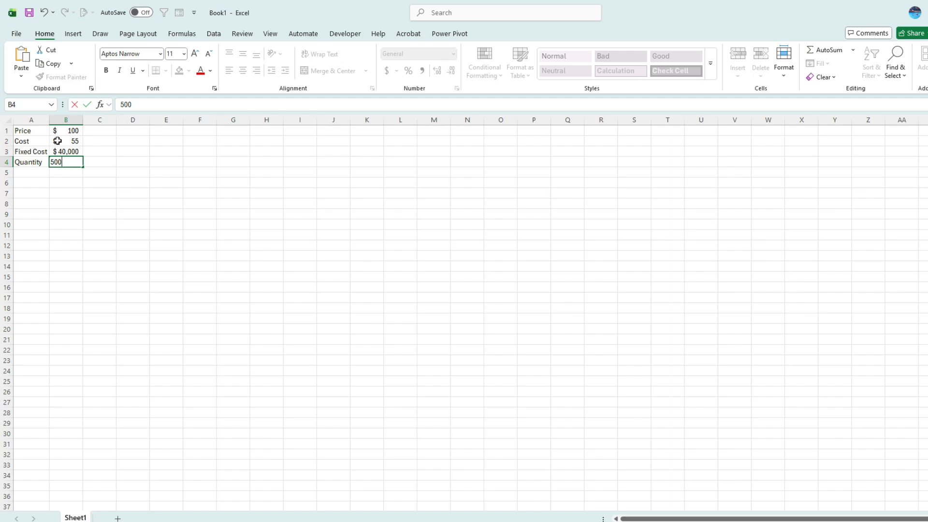
{"action": "key", "text": "Return"}
{"action": "type", "text": "In"}
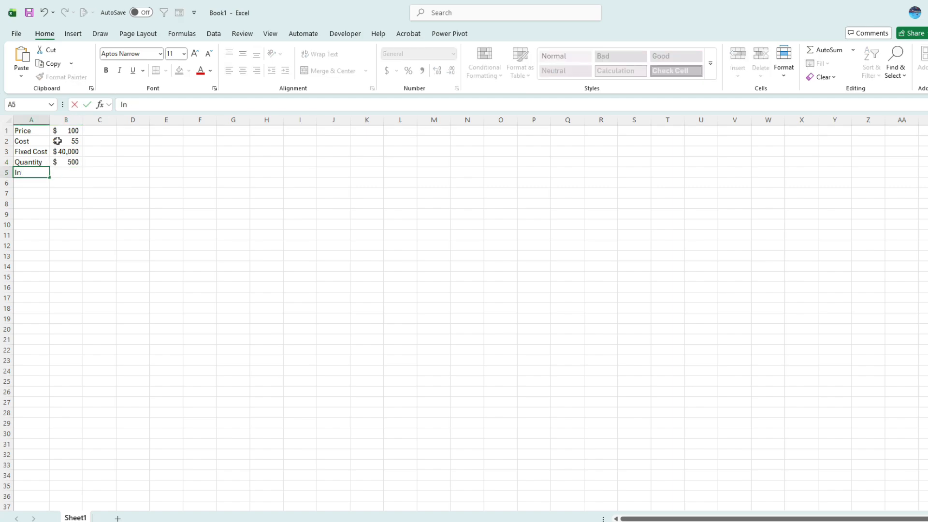
{"action": "type", "text": "crement"}
{"action": "key", "text": "Tab"}
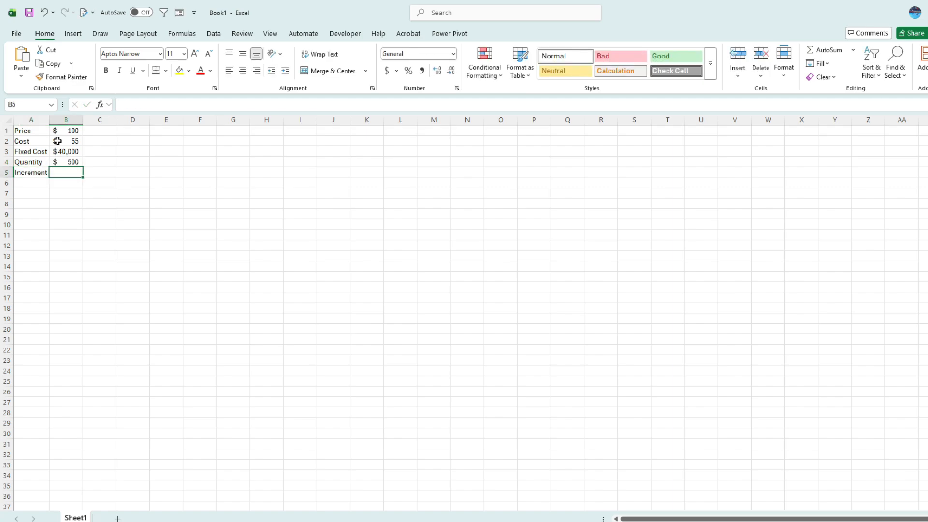
{"action": "type", "text": "50"}
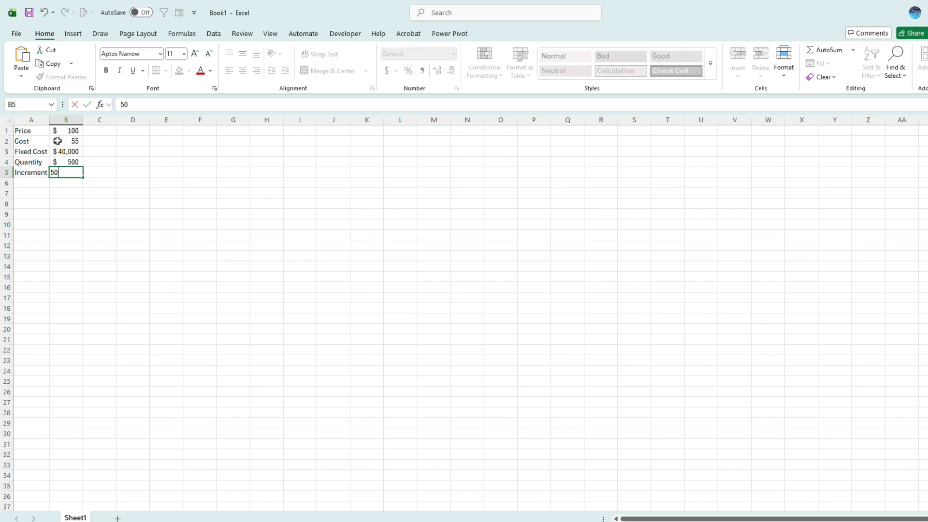
{"action": "key", "text": "Return"}
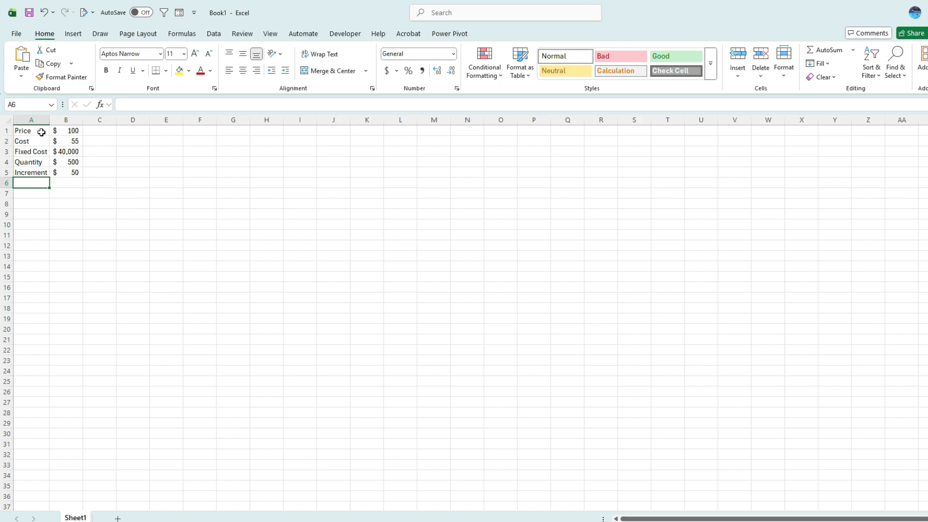
Insert a row between Price and Cost and fill it with the label Increment and the value 5
{"action": "right_click", "coordinate": [7, 141]}
{"action": "left_click", "coordinate": [62, 243]}
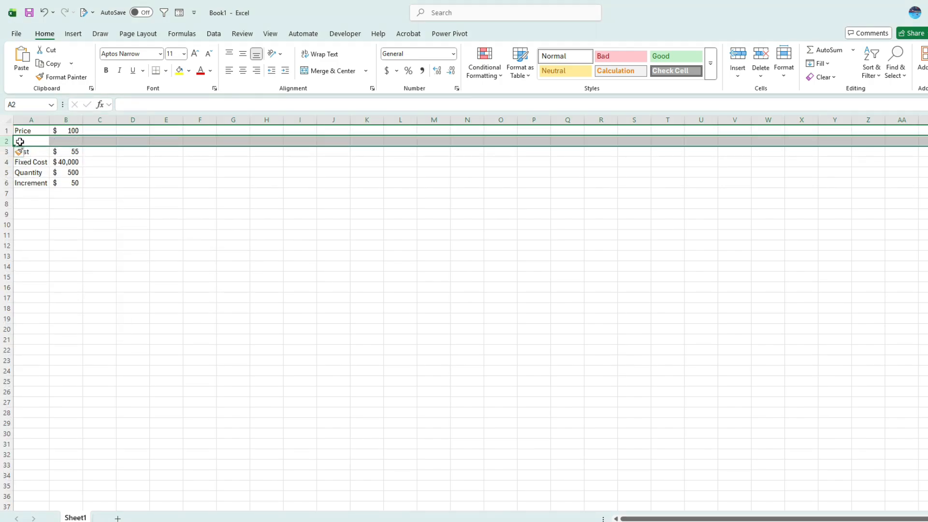
{"action": "type", "text": "Increemn"}
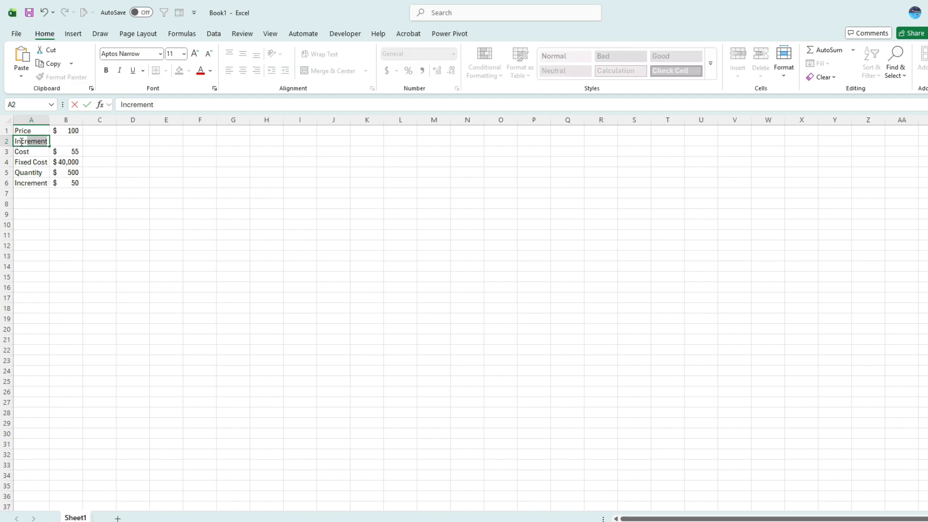
{"action": "key", "text": "BackSpace"}
{"action": "key", "text": "BackSpace"}
{"action": "key", "text": "BackSpace"}
{"action": "type", "text": "ment"}
{"action": "key", "text": "Tab"}
{"action": "type", "text": "5"}
{"action": "key", "text": "Return"}
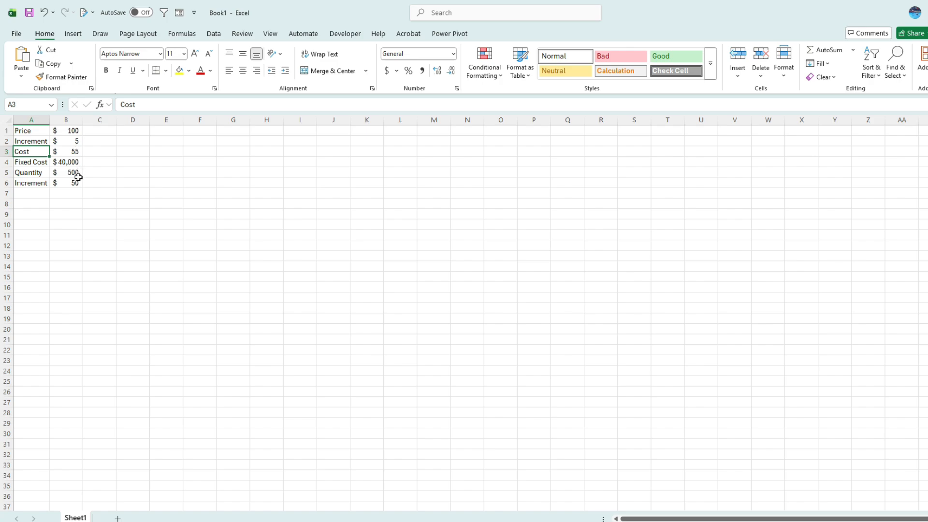
Apply the Number format to the quantity and its increment in B5:B6 and autofit column B
{"action": "left_click_drag", "start_coordinate": [70, 171], "coordinate": [70, 182]}
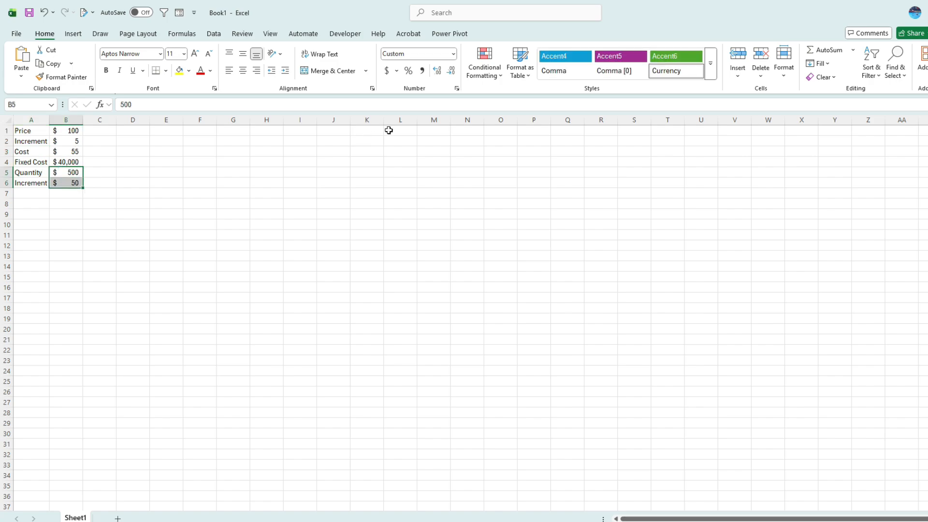
{"action": "left_click", "coordinate": [454, 53]}
{"action": "left_click", "coordinate": [471, 106]}
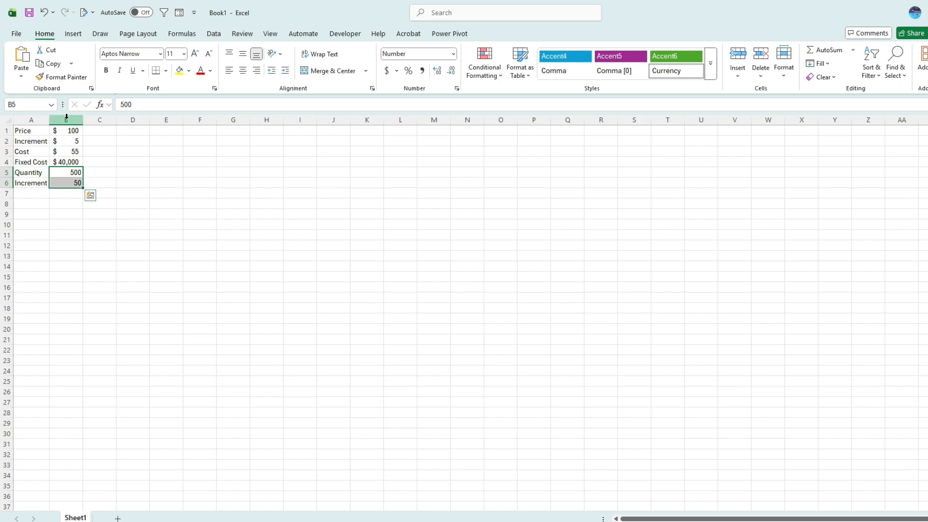
{"action": "double_click", "coordinate": [84, 120]}
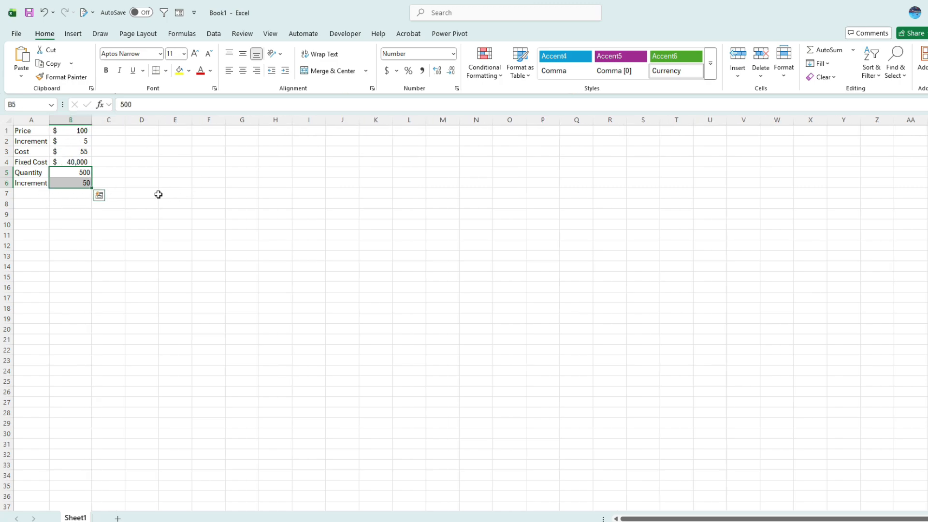
Enter the heading Quantity Sold in C8 and link C9 to the starting quantity with =B5
{"action": "left_click", "coordinate": [118, 205]}
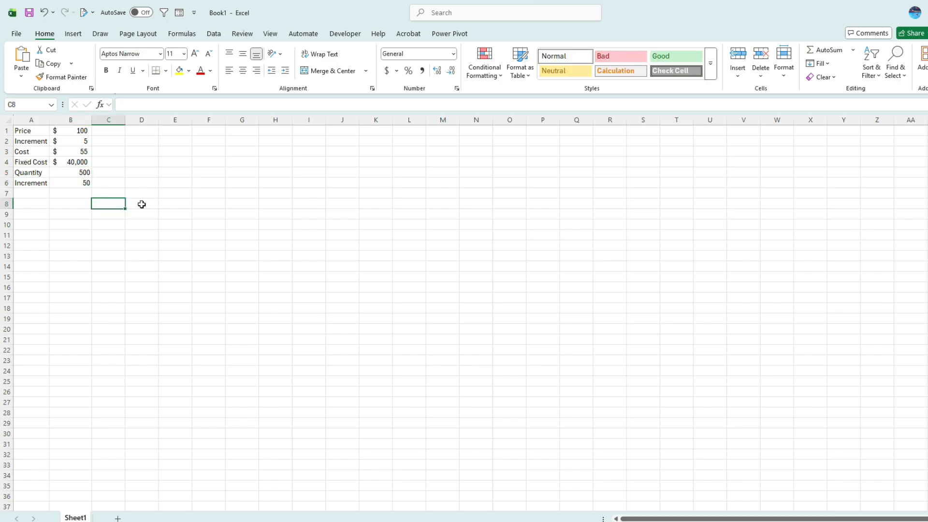
{"action": "type", "text": "Quantity Sold"}
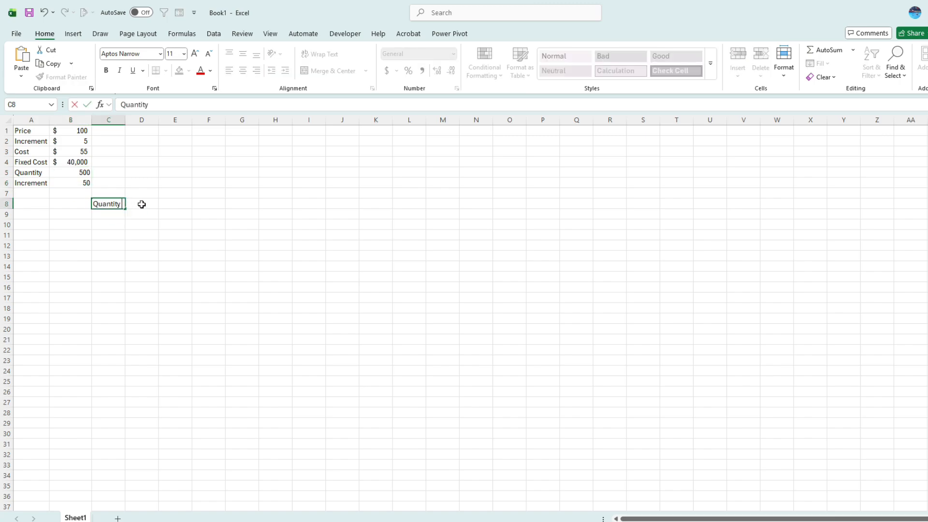
{"action": "key", "text": "Return"}
{"action": "type", "text": "="}
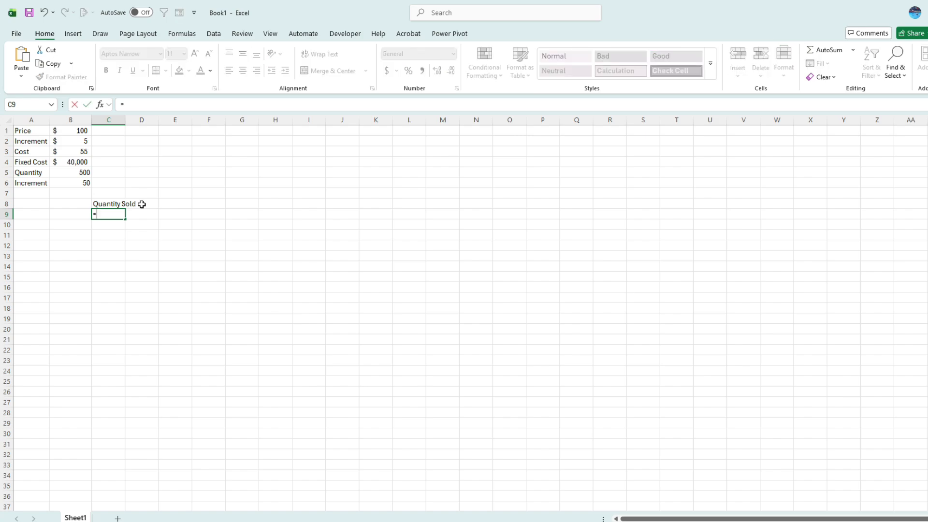
{"action": "left_click", "coordinate": [81, 177]}
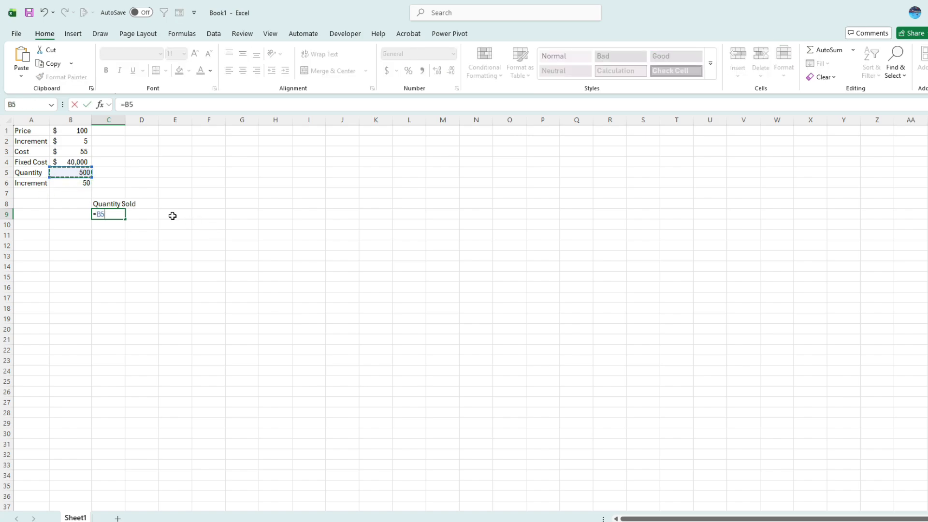
{"action": "key", "text": "Return"}
Enter the formula +C9+$B$6 in D9 to add the fixed quantity increment to the preceding cell
{"action": "left_click", "coordinate": [142, 214]}
{"action": "type", "text": "+"}
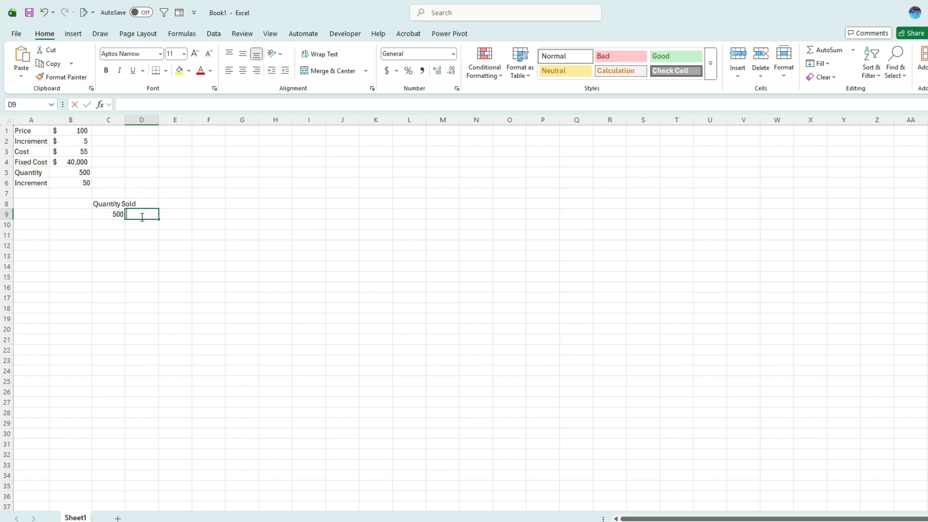
{"action": "left_click", "coordinate": [109, 213]}
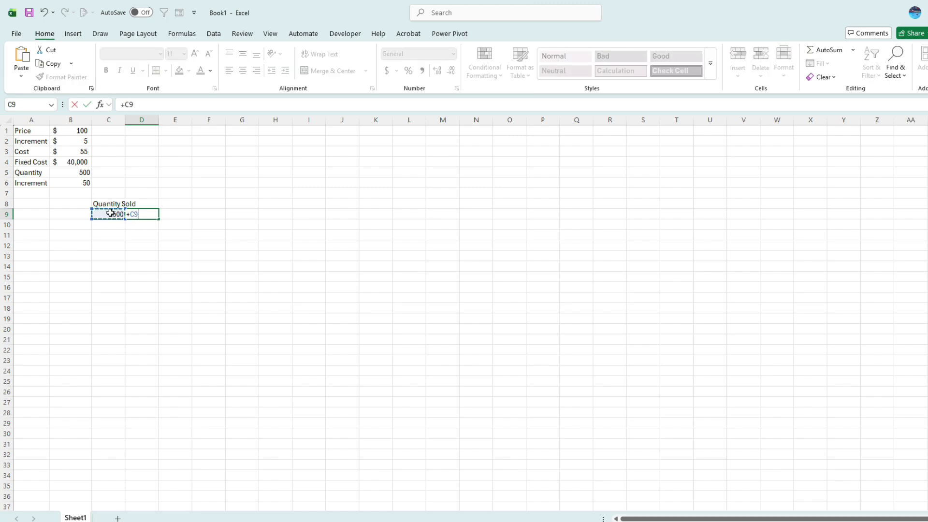
{"action": "type", "text": "+"}
{"action": "left_click", "coordinate": [72, 183]}
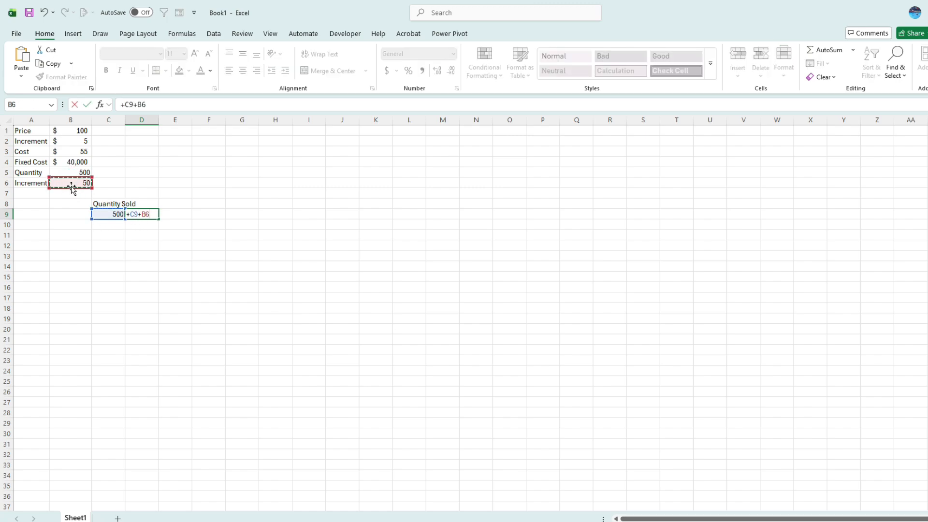
{"action": "left_click", "coordinate": [141, 103]}
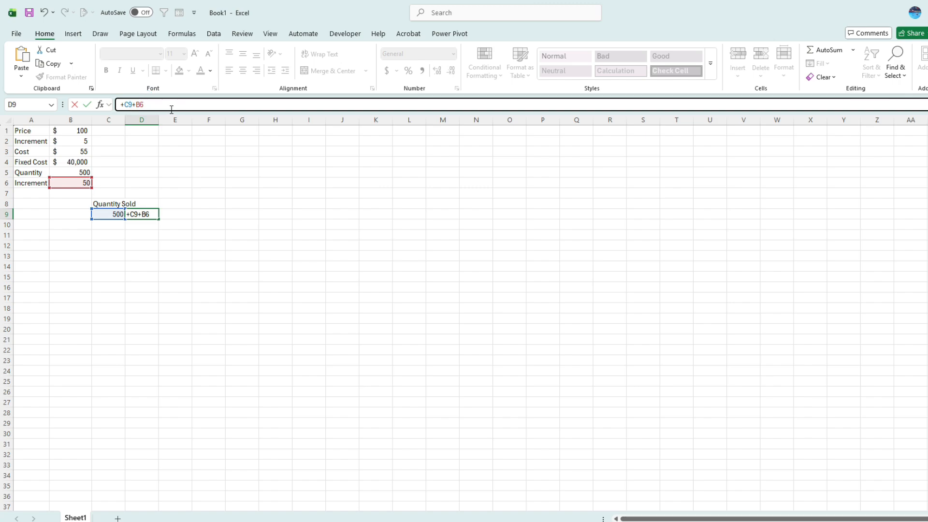
{"action": "type", "text": "$B$"}
{"action": "key", "text": "Return"}
{"action": "key", "text": "Up"}
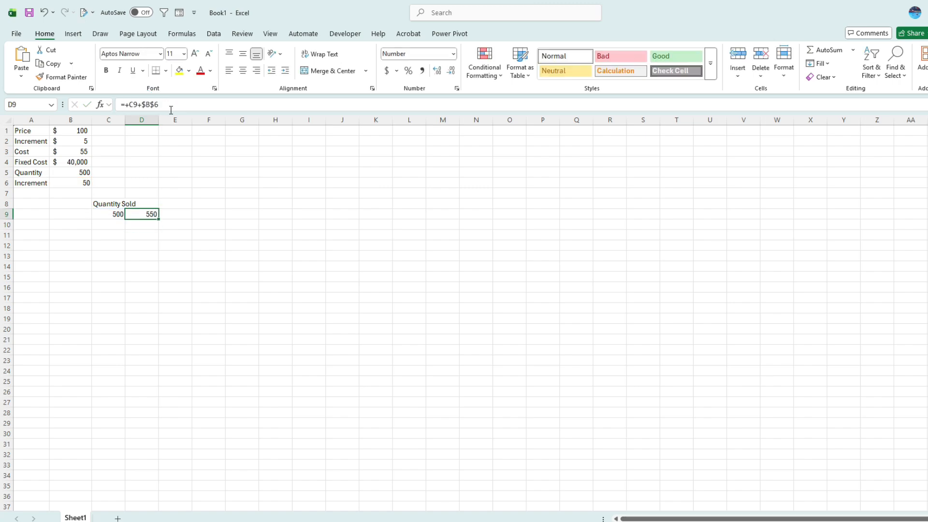
Fill the quantity formula from D9 across row 9 to M9
{"action": "left_click_drag", "start_coordinate": [159, 219], "coordinate": [365, 260]}
{"action": "left_click_drag", "start_coordinate": [360, 219], "coordinate": [458, 222]}
{"action": "left_click", "coordinate": [451, 216]}
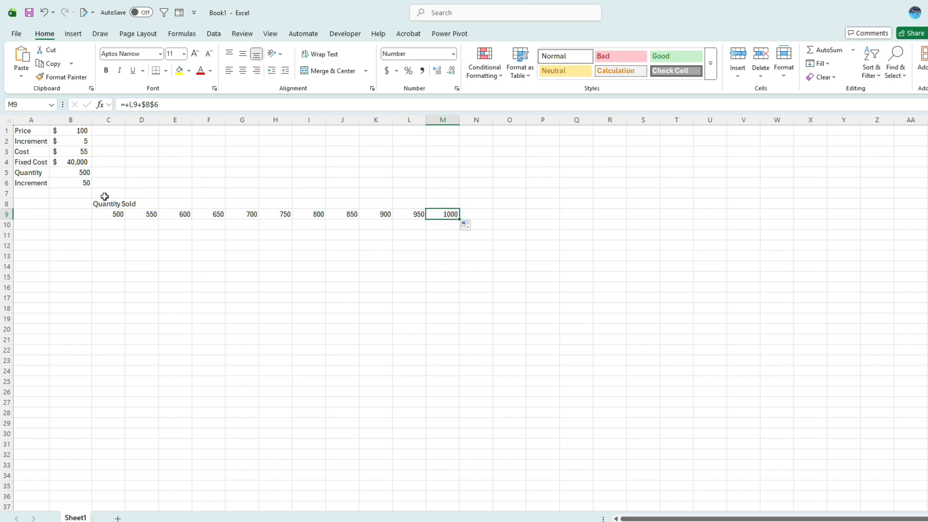
Merge and center the Quantity Sold heading across C8:M8 and center the quantities in C9:M9
{"action": "left_click_drag", "start_coordinate": [114, 205], "coordinate": [448, 207]}
{"action": "left_click", "coordinate": [329, 70]}
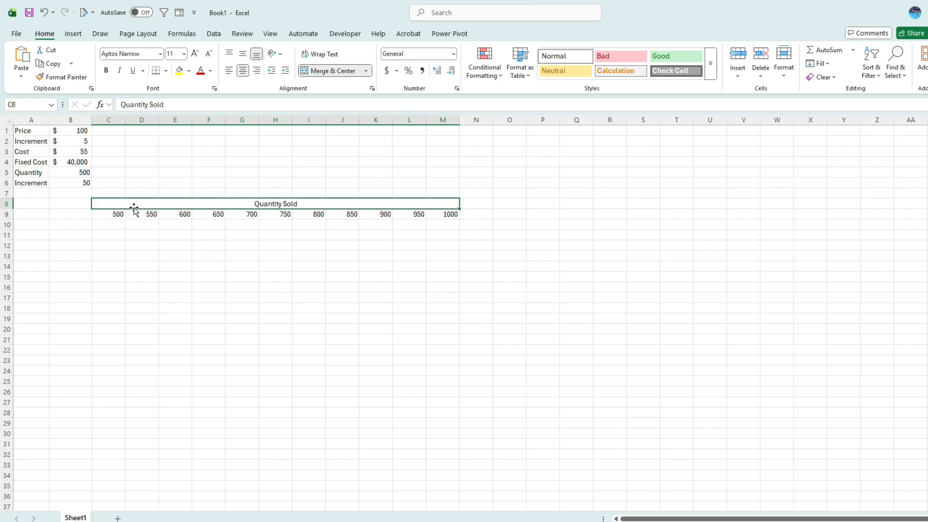
{"action": "left_click_drag", "start_coordinate": [116, 214], "coordinate": [435, 214]}
{"action": "left_click", "coordinate": [243, 70]}
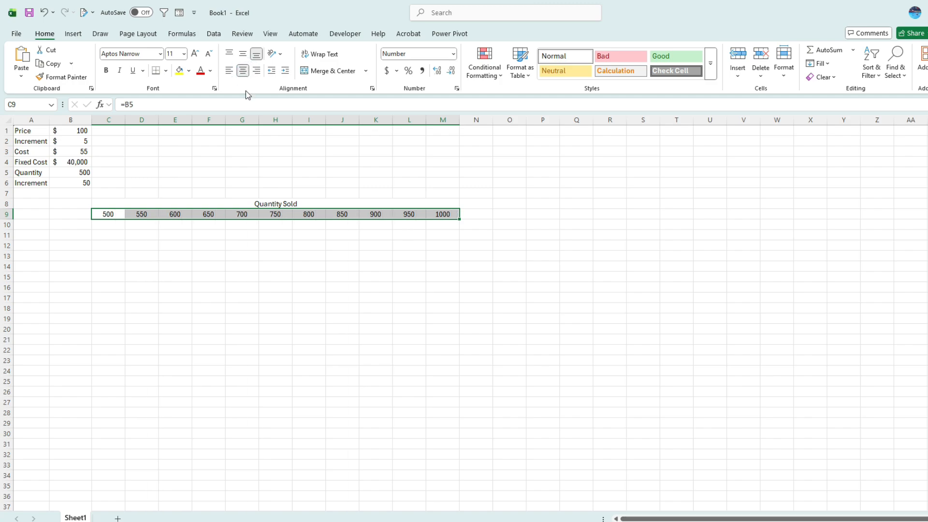
Link B10 to the starting price with the formula =B1
{"action": "left_click", "coordinate": [83, 225]}
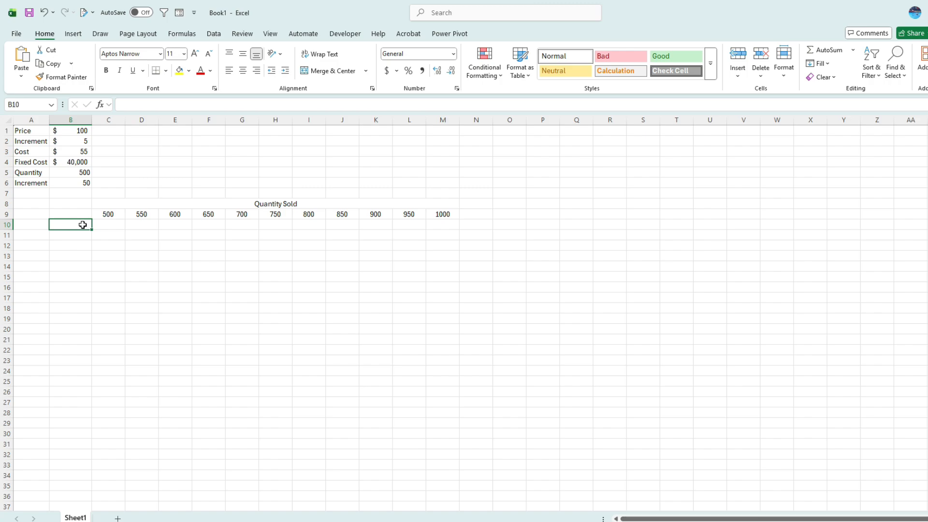
{"action": "type", "text": "="}
{"action": "left_click", "coordinate": [67, 130]}
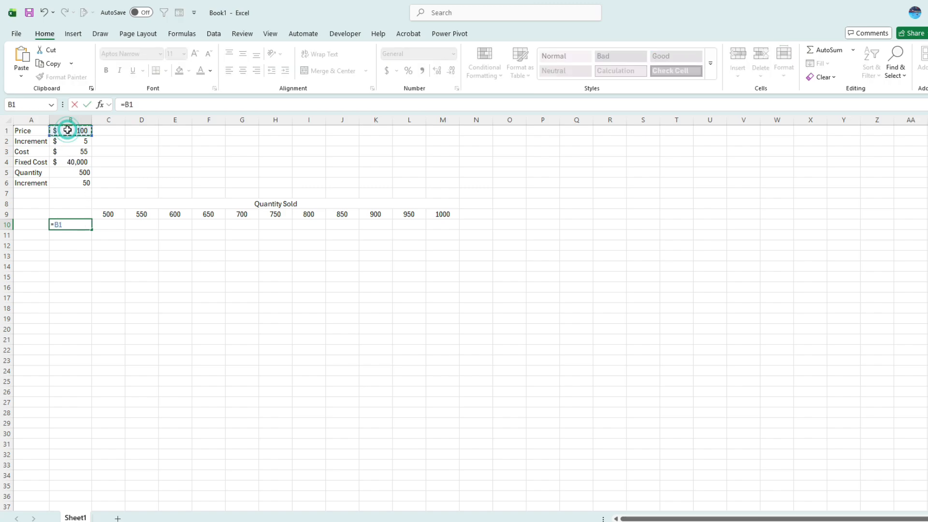
{"action": "key", "text": "Return"}
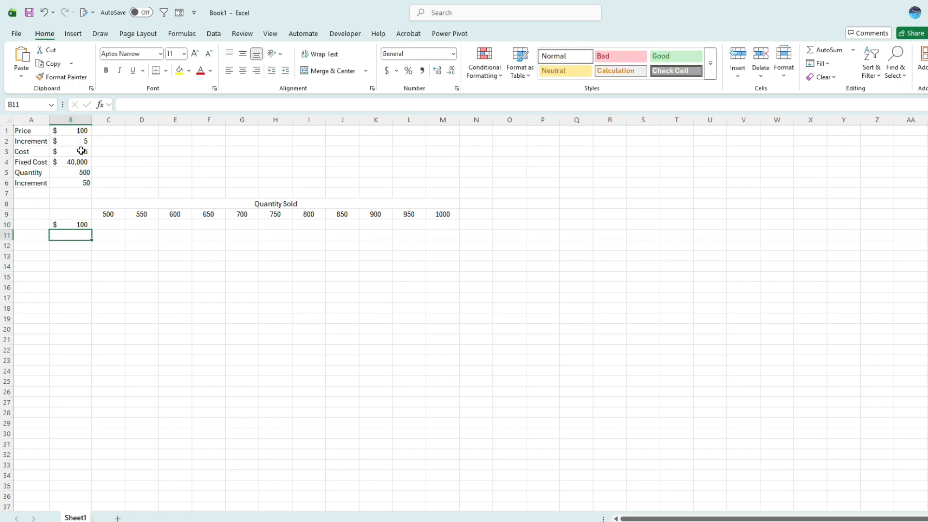
Enter the formula +B10+$B$2 in B11 to add the fixed price increment to the cell above
{"action": "type", "text": "+"}
{"action": "left_click", "coordinate": [80, 222]}
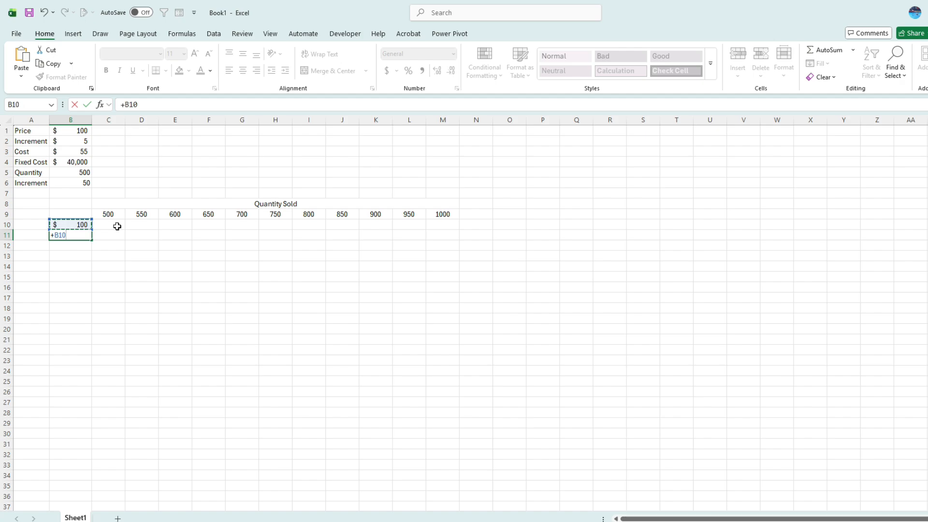
{"action": "type", "text": "+"}
{"action": "left_click", "coordinate": [75, 141]}
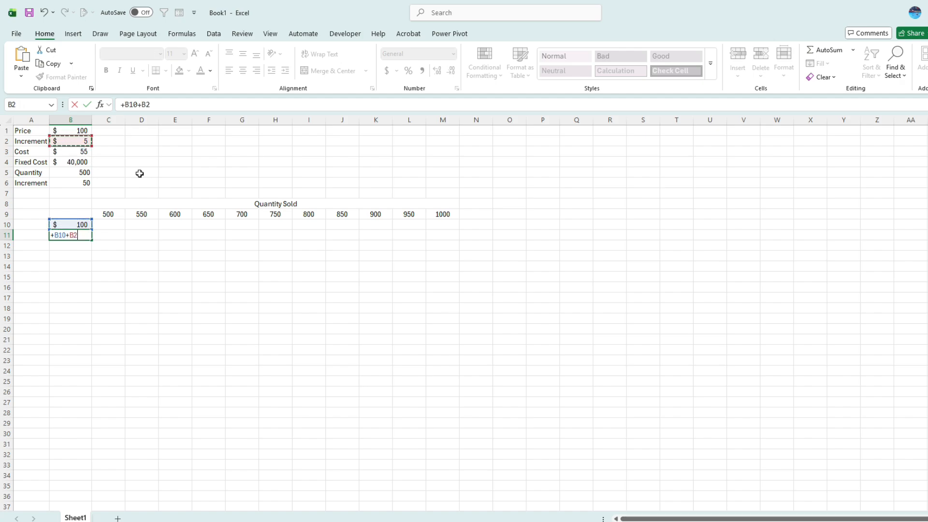
{"action": "left_click", "coordinate": [140, 104]}
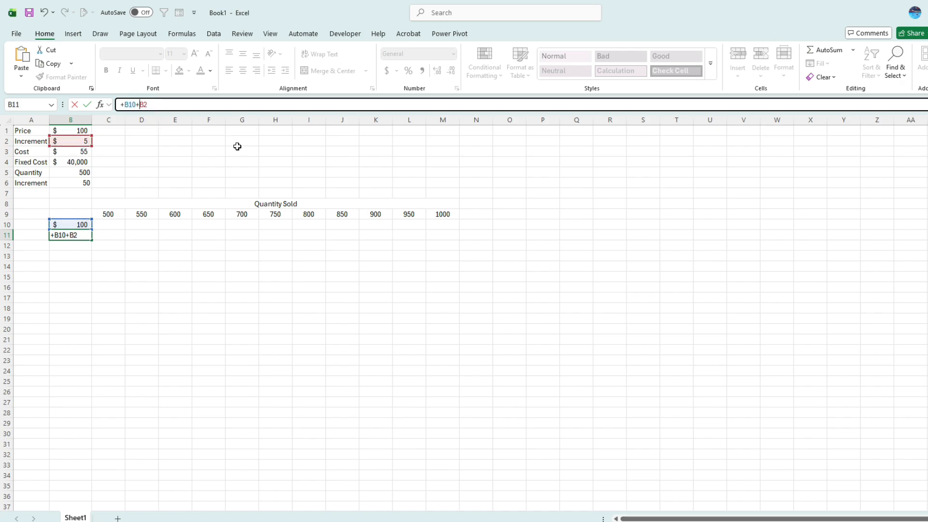
{"action": "type", "text": "$"}
{"action": "key", "text": "Right"}
{"action": "type", "text": "$"}
{"action": "key", "text": "Return"}
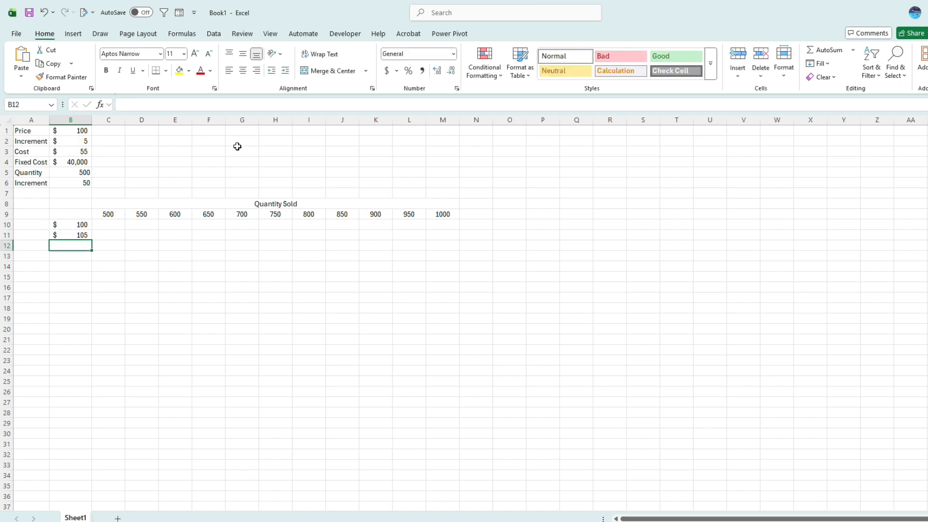
Fill the price formula from B11 down to B20, clearing the surplus entry in B21
{"action": "left_click", "coordinate": [86, 235]}
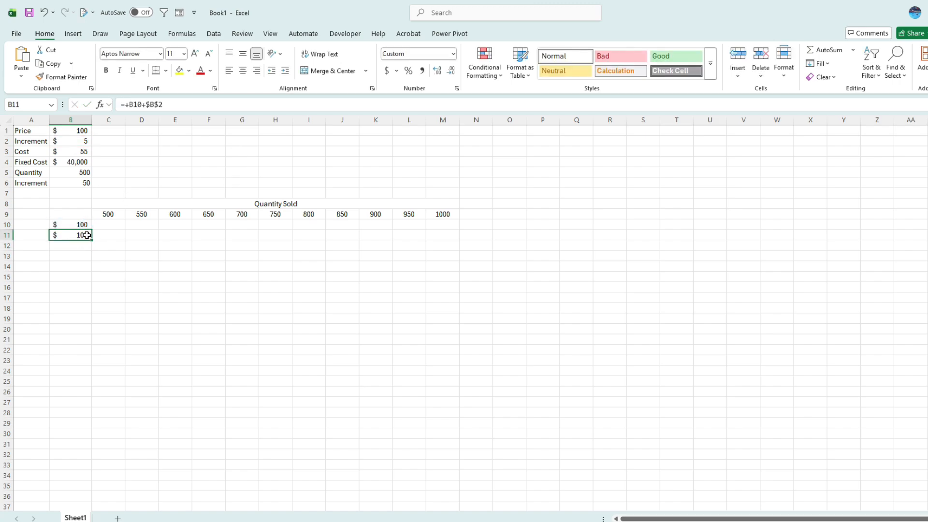
{"action": "left_click_drag", "start_coordinate": [93, 239], "coordinate": [106, 338]}
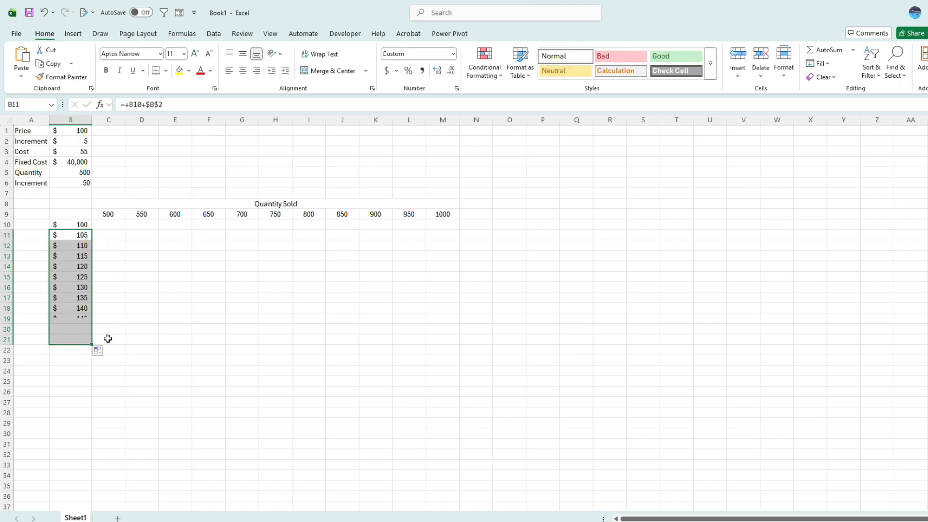
{"action": "left_click", "coordinate": [86, 339]}
{"action": "key", "text": "Delete"}
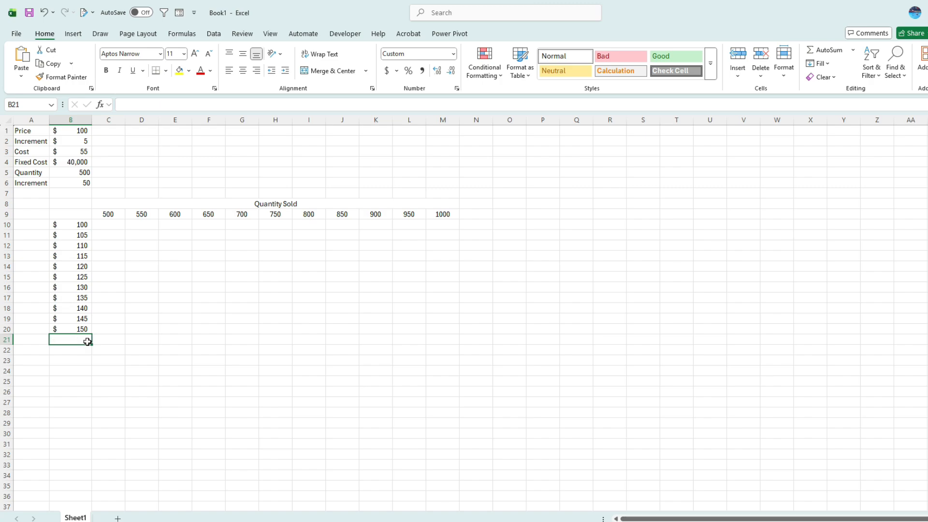
Enter the label Price in A10, then merge and center it across A10:A20 with middle vertical alignment
{"action": "left_click", "coordinate": [29, 226]}
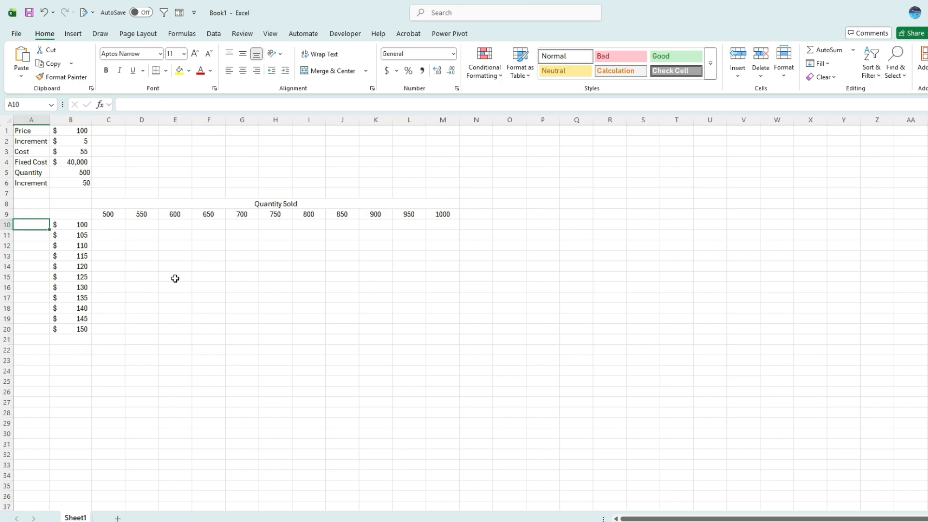
{"action": "type", "text": "Price"}
{"action": "key", "text": "Return"}
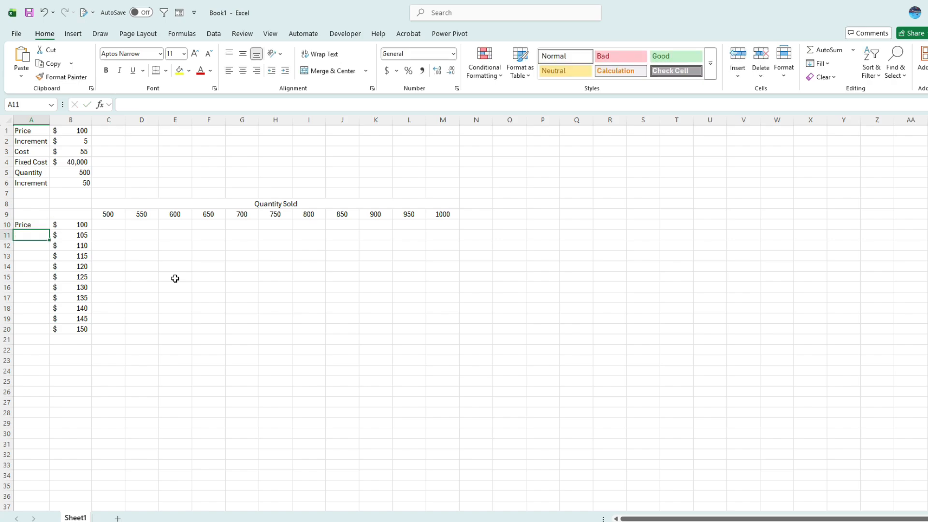
{"action": "left_click_drag", "start_coordinate": [41, 220], "coordinate": [37, 331]}
{"action": "left_click", "coordinate": [320, 73]}
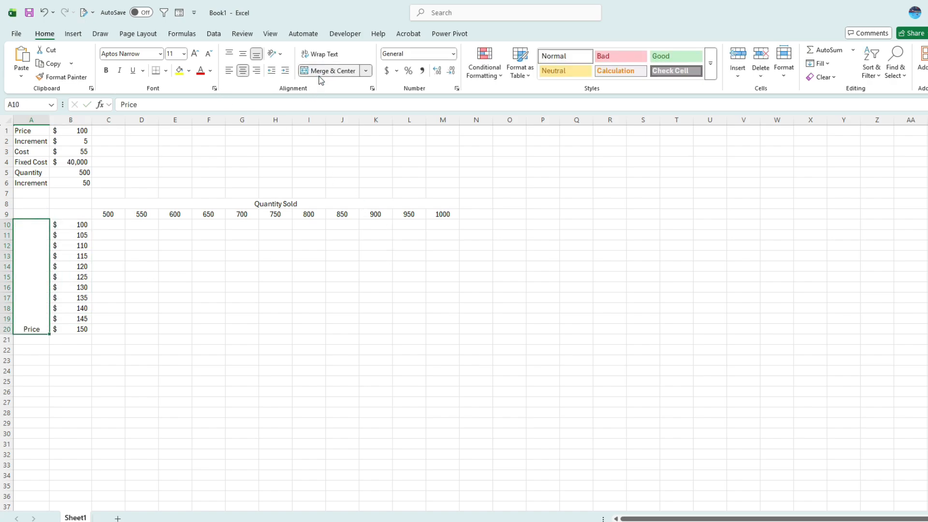
{"action": "left_click", "coordinate": [245, 56]}
{"action": "left_click", "coordinate": [270, 203]}
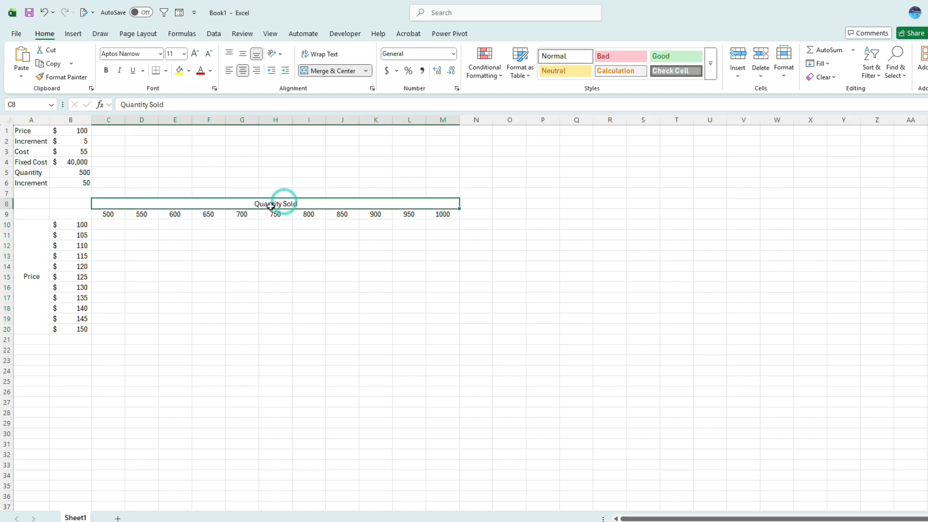
Enter the profit formula =B10*C9-B3*C9-B4 in C10, the first cell of the table body
{"action": "left_click_drag", "start_coordinate": [109, 226], "coordinate": [431, 332]}
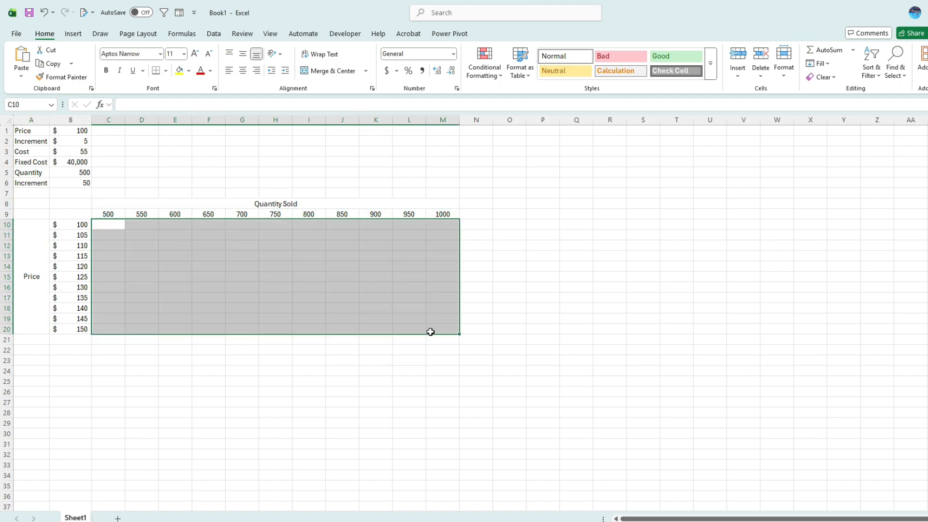
{"action": "left_click", "coordinate": [113, 225]}
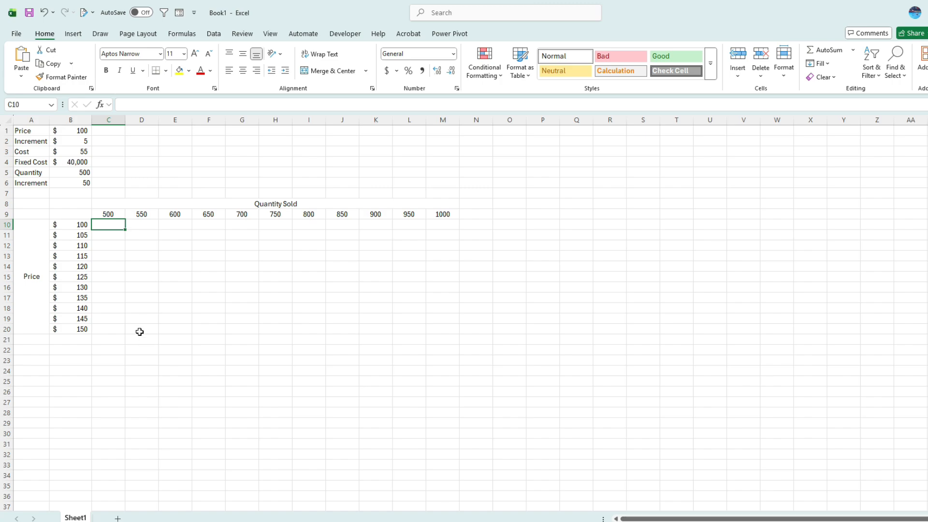
{"action": "type", "text": "="}
{"action": "left_click", "coordinate": [73, 224]}
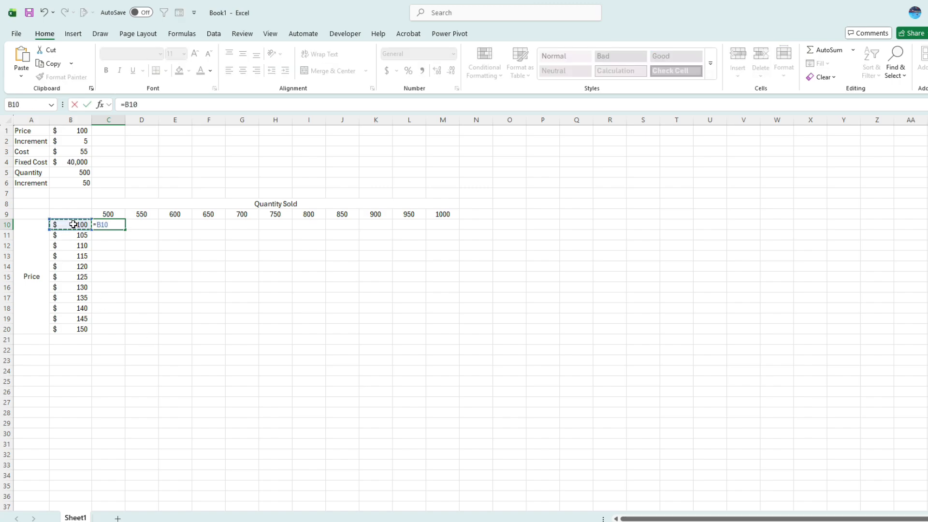
{"action": "type", "text": "*"}
{"action": "left_click", "coordinate": [115, 213]}
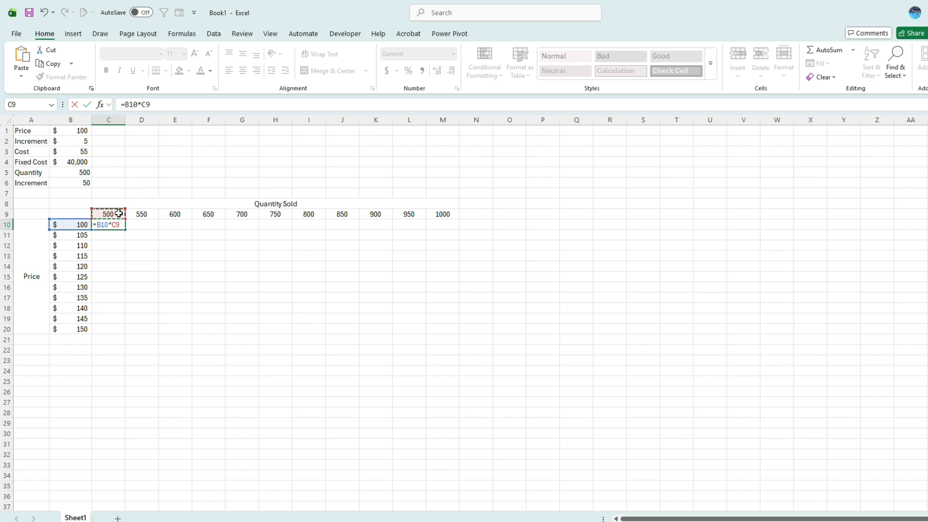
{"action": "type", "text": "-"}
{"action": "left_click", "coordinate": [72, 150]}
{"action": "type", "text": "*"}
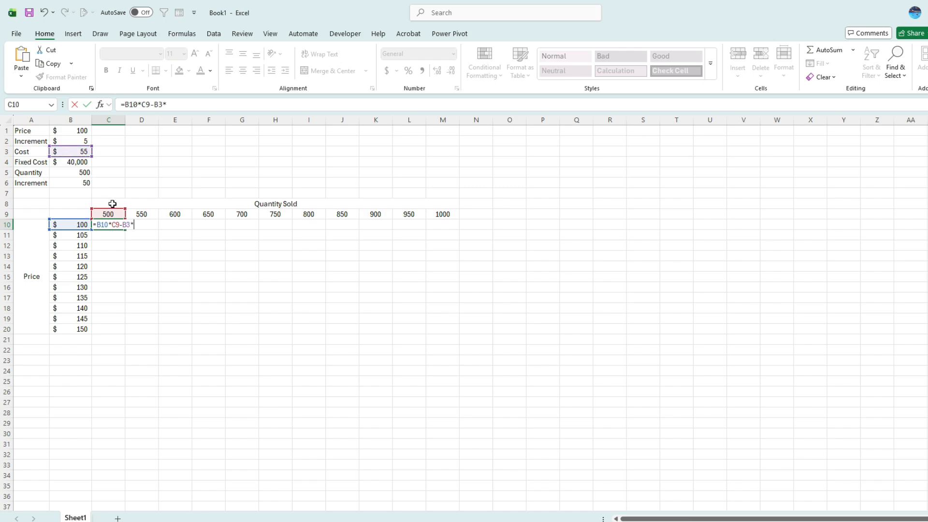
{"action": "left_click", "coordinate": [115, 213]}
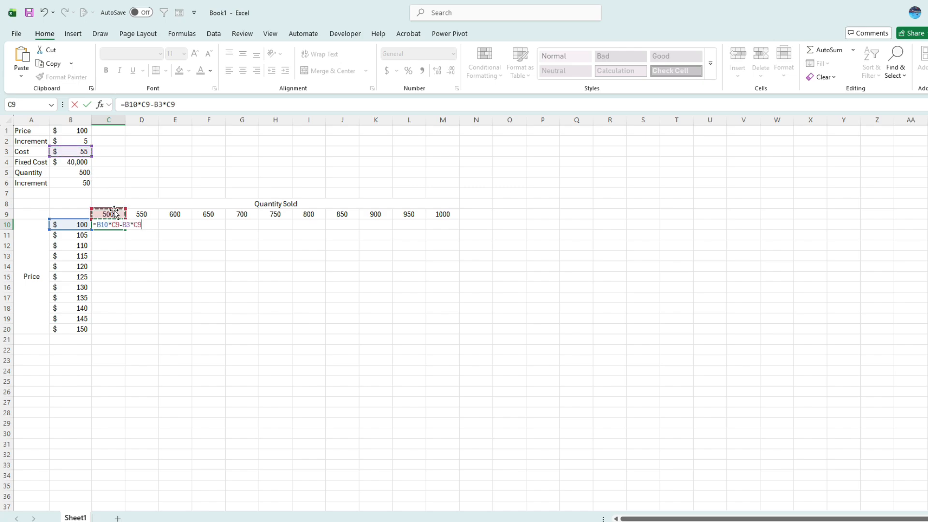
{"action": "type", "text": "-"}
{"action": "left_click", "coordinate": [75, 163]}
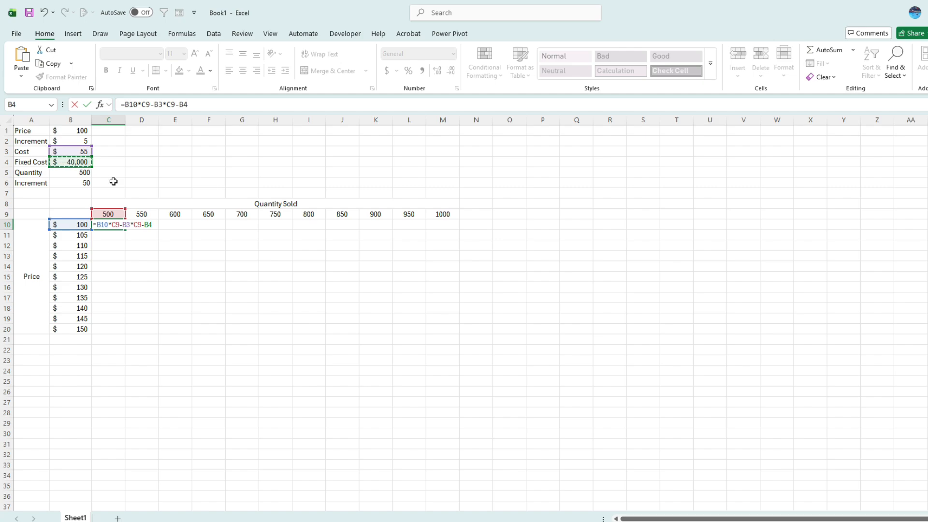
{"action": "key", "text": "Return"}
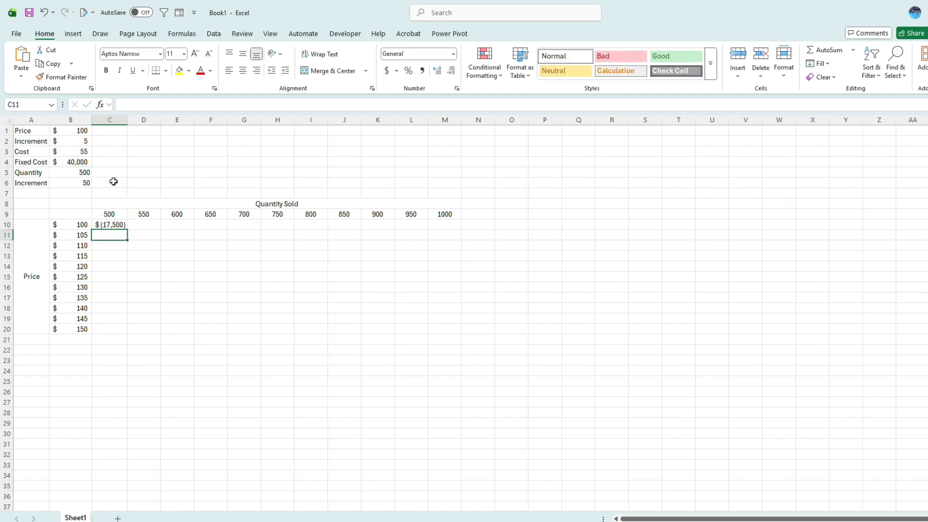
Evaluate the formula in C10 step by step with Evaluate Formula to check its calculation, then close the evaluation
{"action": "left_click", "coordinate": [123, 225]}
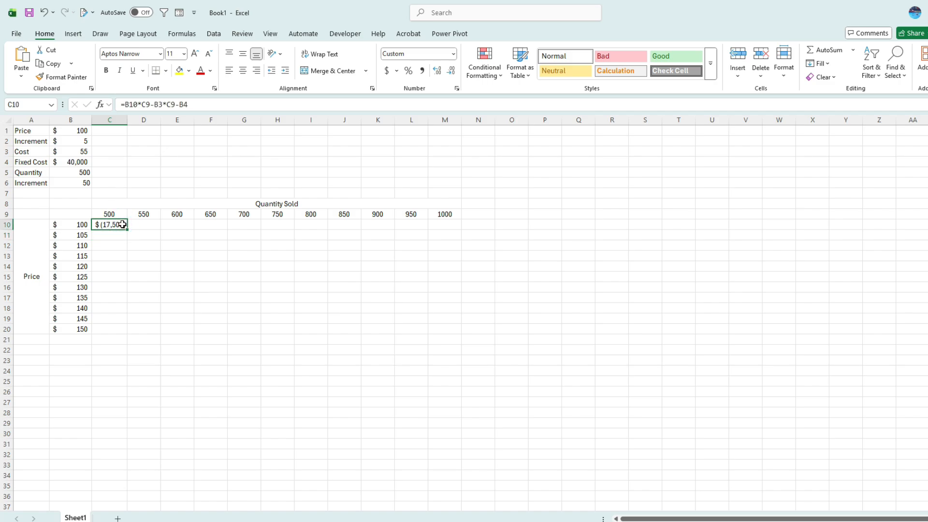
{"action": "left_click", "coordinate": [183, 34]}
{"action": "left_click", "coordinate": [600, 77]}
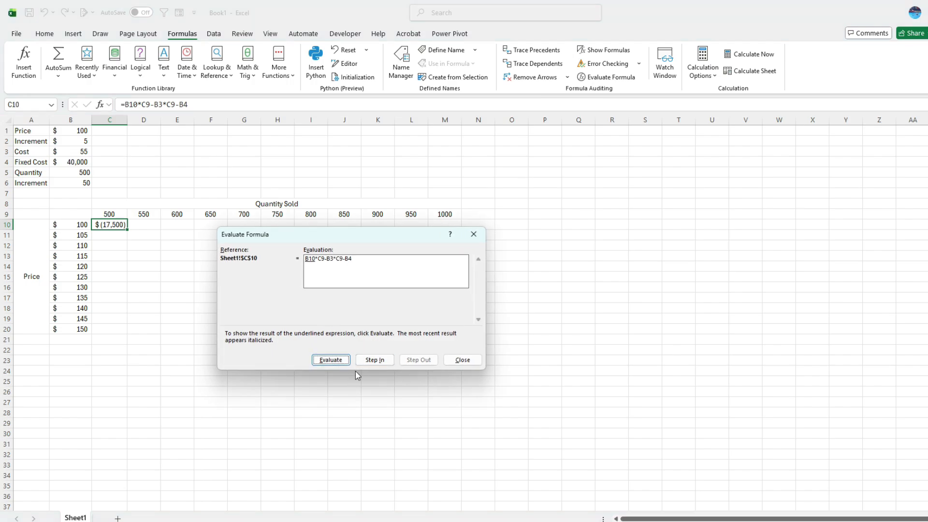
{"action": "left_click", "coordinate": [340, 365]}
{"action": "left_click", "coordinate": [340, 363]}
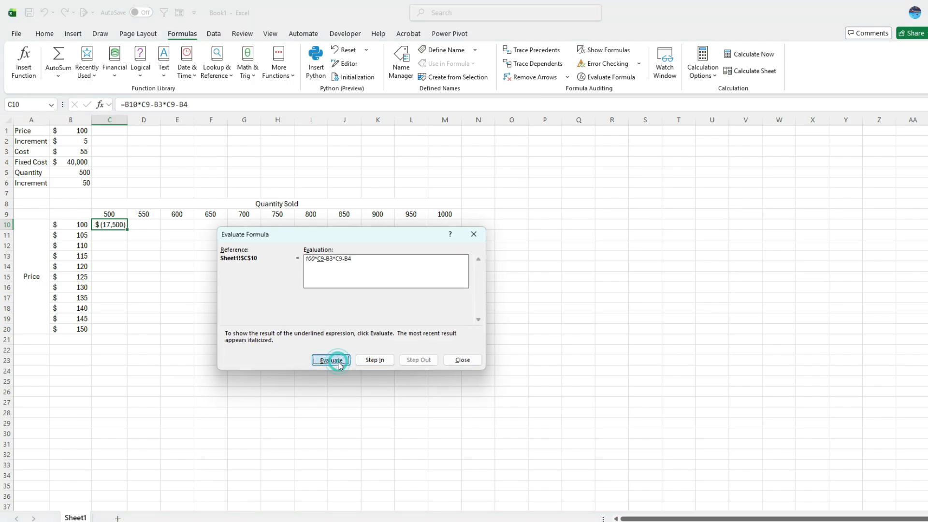
{"action": "left_click", "coordinate": [342, 361]}
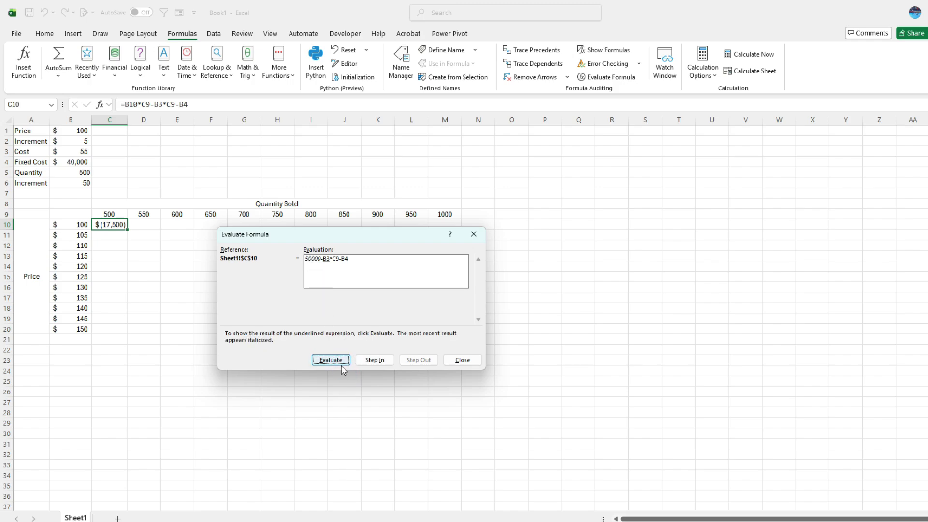
{"action": "left_click", "coordinate": [342, 365]}
{"action": "left_click", "coordinate": [341, 366]}
{"action": "left_click", "coordinate": [343, 360]}
{"action": "left_click", "coordinate": [341, 358]}
{"action": "left_click", "coordinate": [329, 360]}
{"action": "left_click", "coordinate": [342, 359]}
{"action": "left_click", "coordinate": [459, 361]}
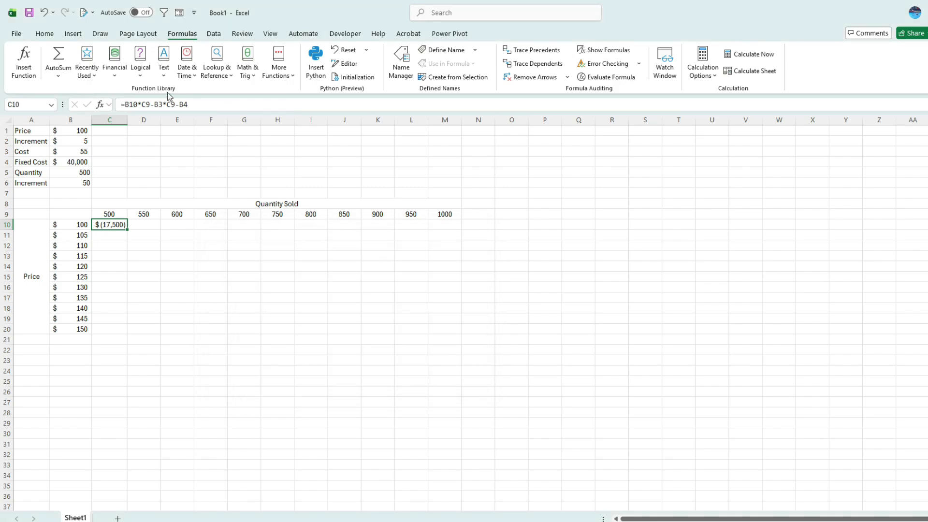
Edit the C10 formula to lock the price column and quantity row in its first term, giving $B10*C$9
{"action": "left_click", "coordinate": [126, 105]}
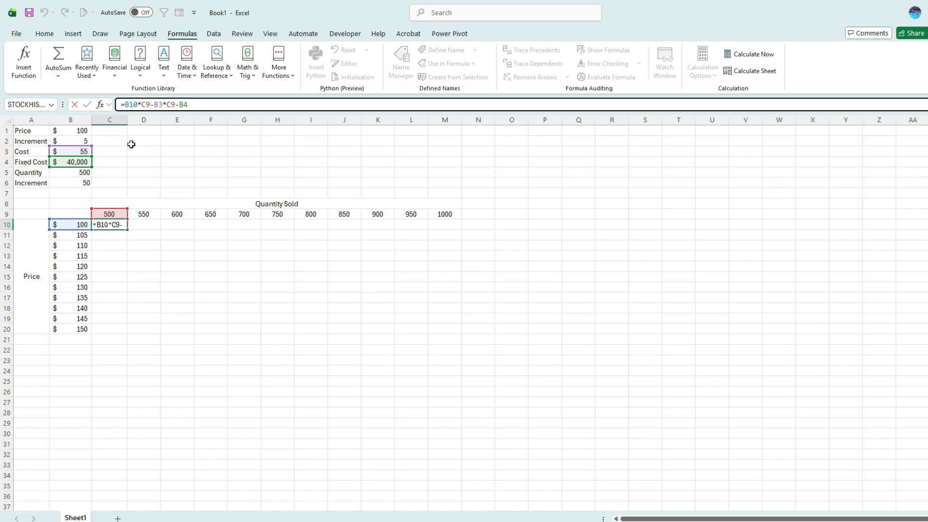
{"action": "type", "text": "$"}
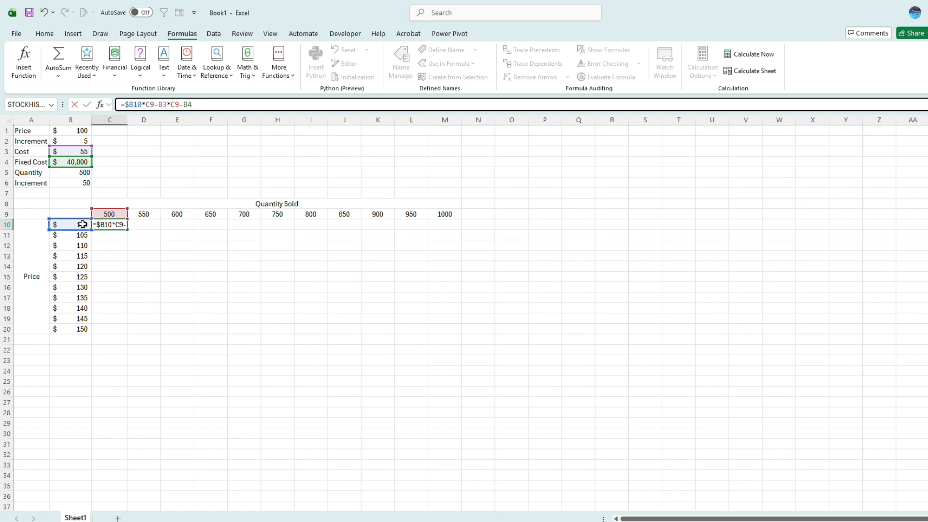
{"action": "left_click", "coordinate": [147, 104]}
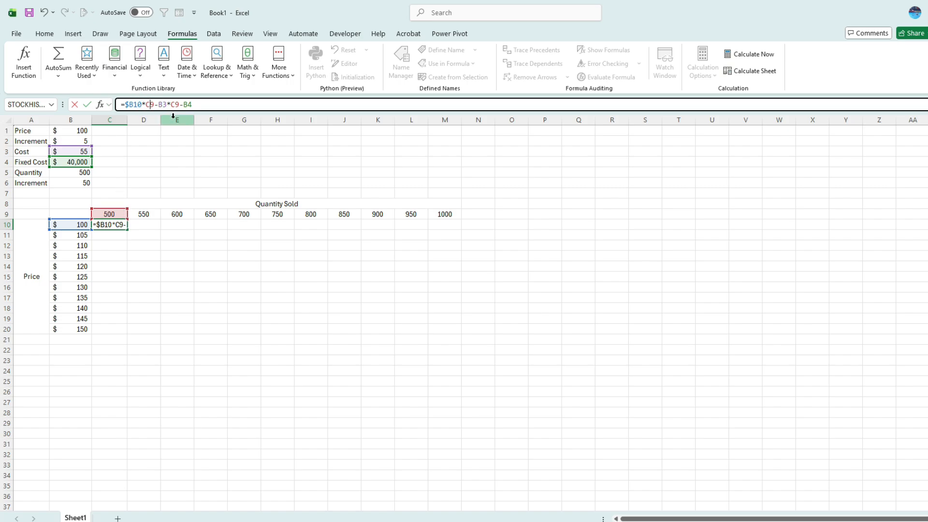
{"action": "type", "text": "$"}
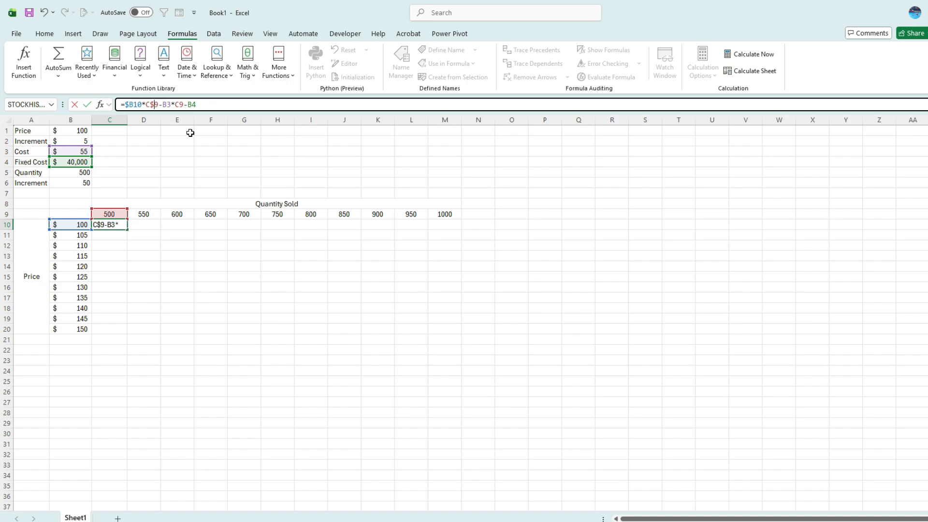
Complete the C10 formula's mixed and absolute references so it reads =$B10*C$9-$B$3*C$9-$B$4
{"action": "left_click", "coordinate": [163, 104]}
{"action": "type", "text": "$"}
{"action": "left_click", "coordinate": [172, 105]}
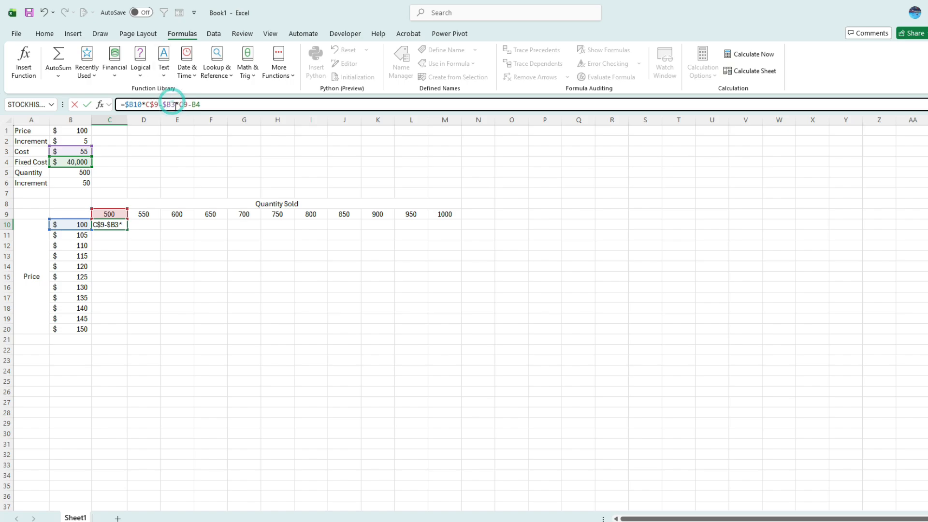
{"action": "type", "text": "$"}
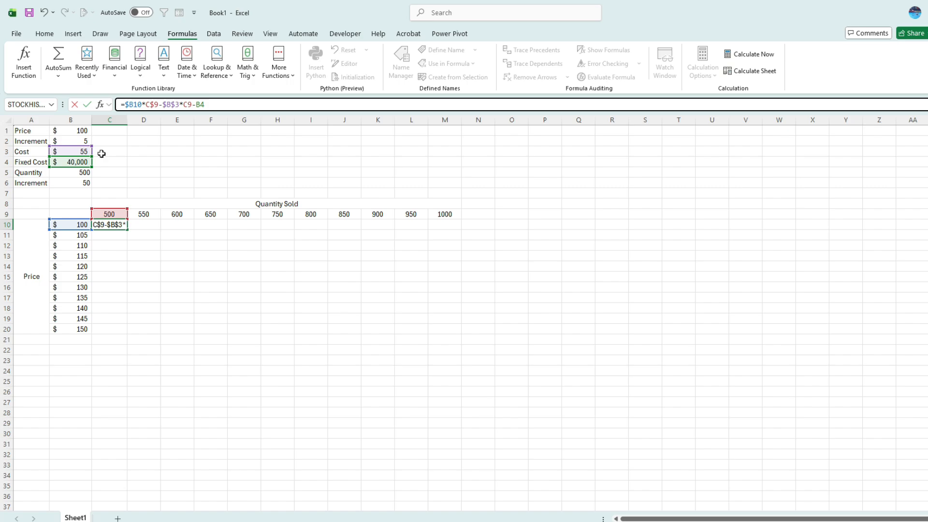
{"action": "left_click", "coordinate": [189, 105]}
{"action": "type", "text": "$"}
{"action": "left_click", "coordinate": [204, 105]}
{"action": "left_click", "coordinate": [208, 104]}
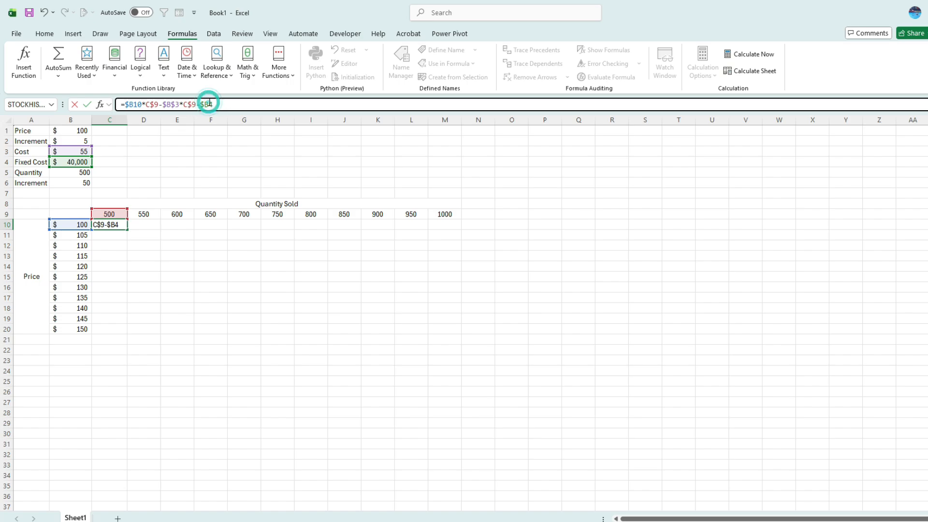
{"action": "key", "text": "F4"}
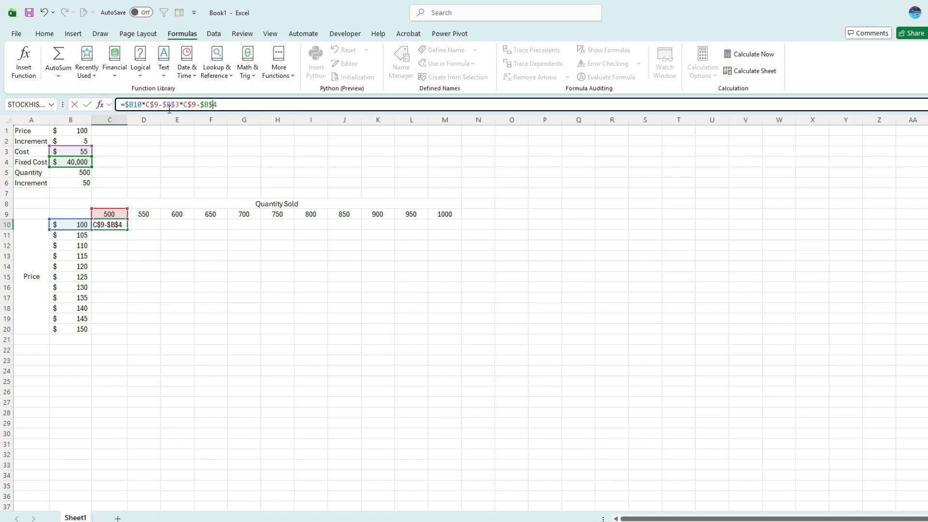
{"action": "key", "text": "Return"}
Copy the C10 formula across and down to fill C10:M20, and autofit the widths of columns C to M
{"action": "left_click", "coordinate": [118, 224]}
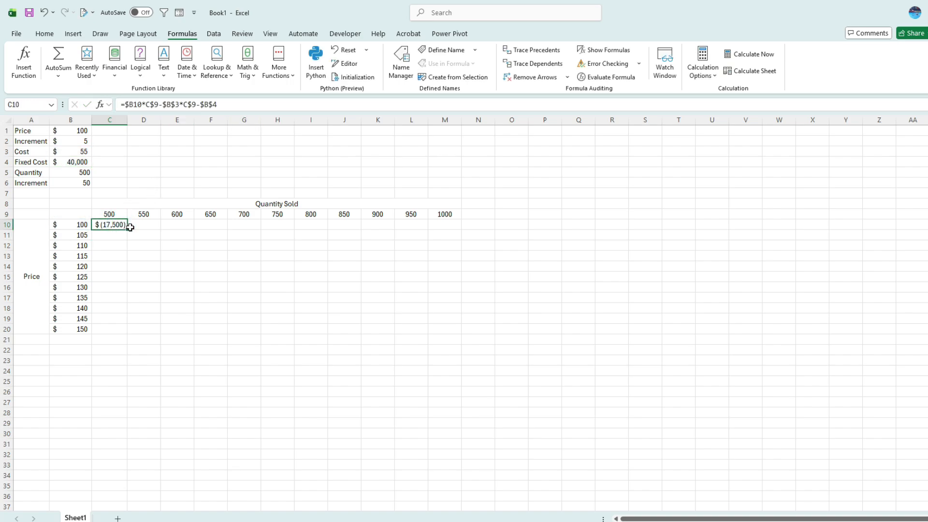
{"action": "left_click_drag", "start_coordinate": [127, 230], "coordinate": [460, 242]}
{"action": "left_click_drag", "start_coordinate": [109, 120], "coordinate": [458, 130]}
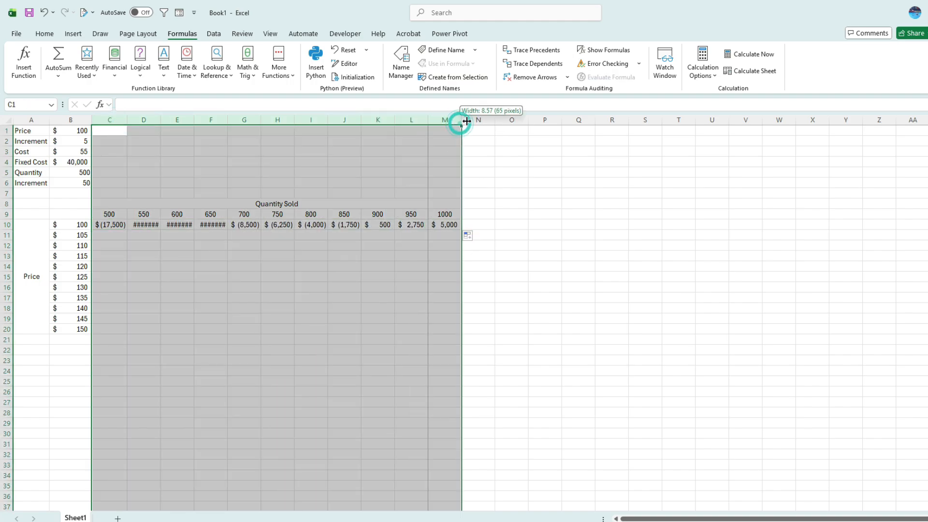
{"action": "double_click", "coordinate": [461, 120]}
{"action": "left_click_drag", "start_coordinate": [129, 225], "coordinate": [580, 333]}
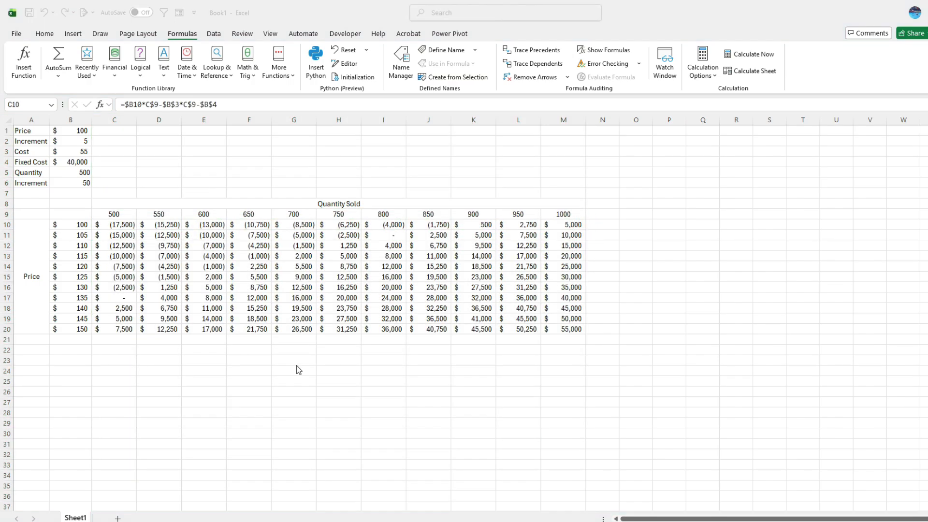
Evaluate the copied formula in M20 step by step with Evaluate Formula to check its references, then close the evaluation
{"action": "left_click", "coordinate": [566, 331]}
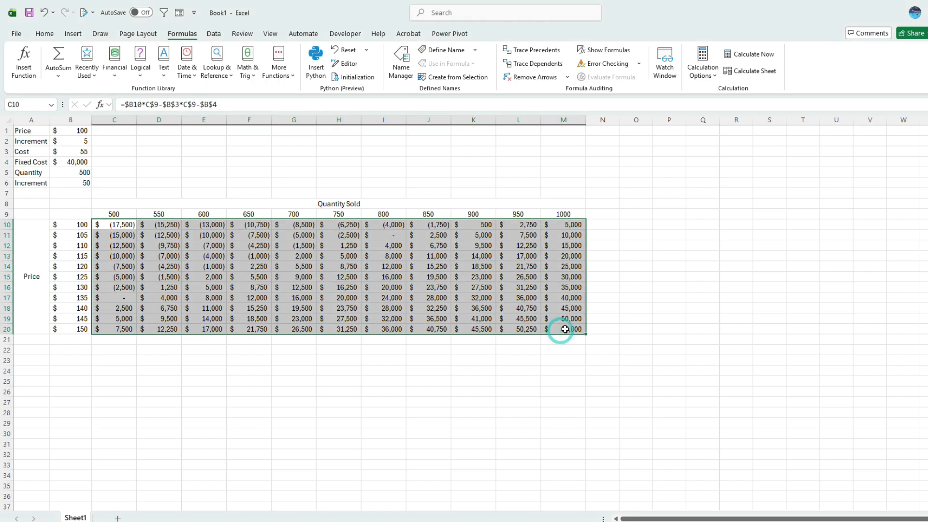
{"action": "left_click", "coordinate": [565, 329]}
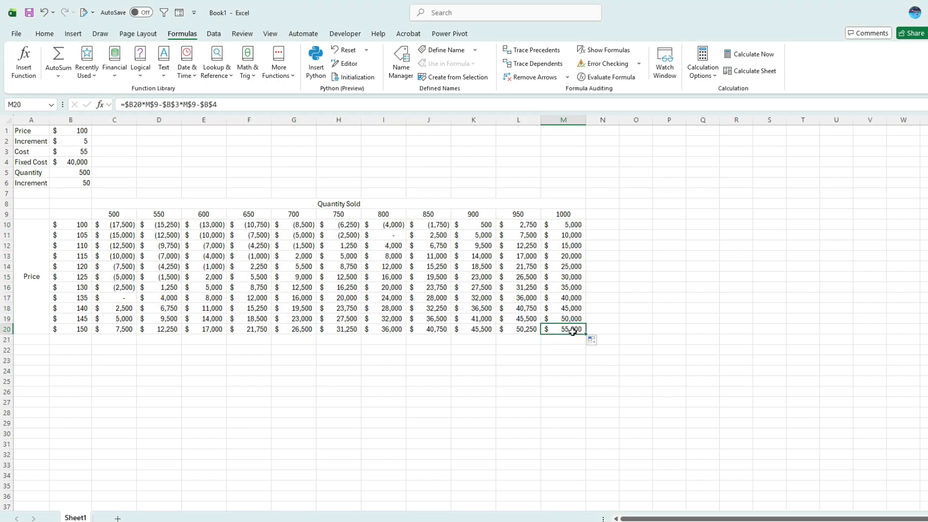
{"action": "left_click", "coordinate": [610, 77]}
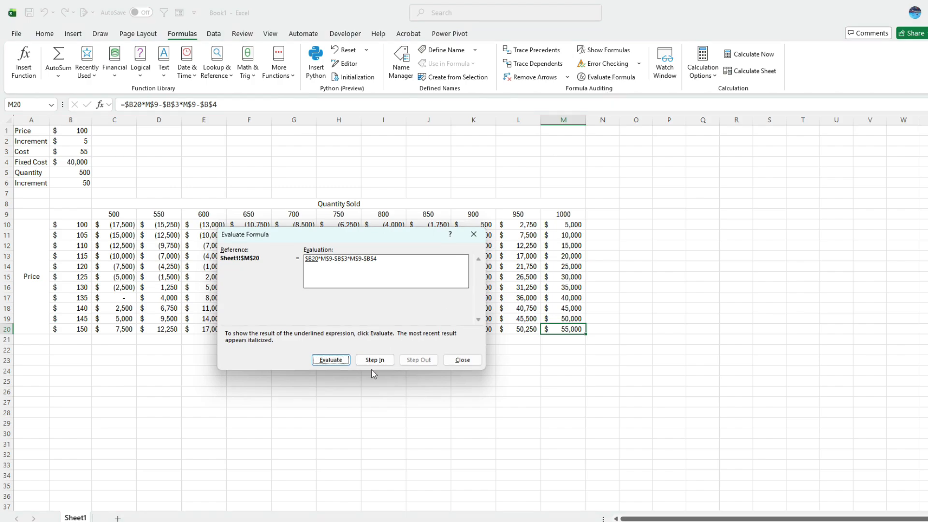
{"action": "left_click", "coordinate": [330, 360]}
{"action": "left_click", "coordinate": [333, 362]}
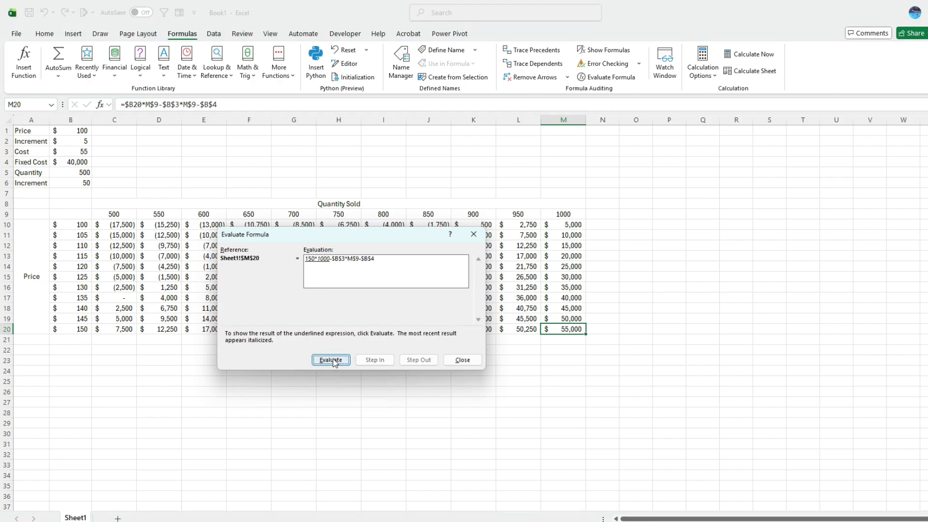
{"action": "left_click", "coordinate": [336, 364]}
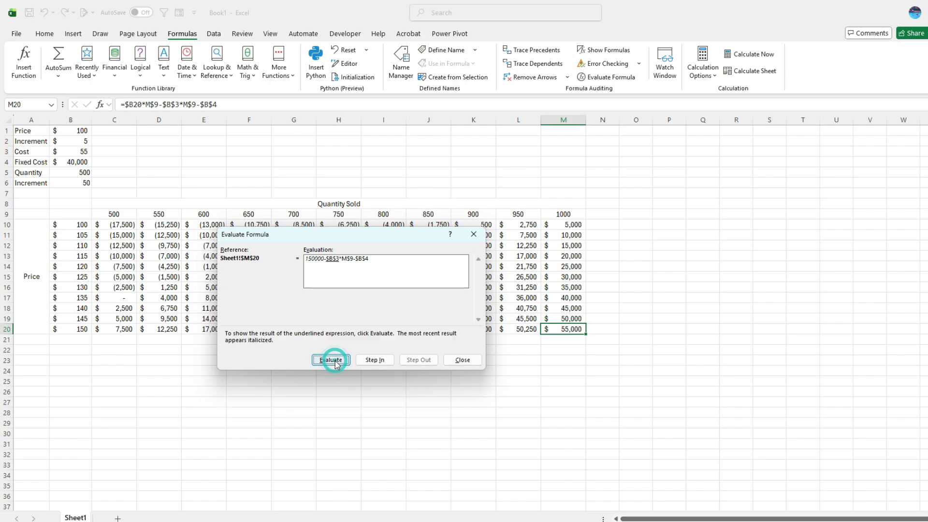
{"action": "left_click", "coordinate": [337, 364]}
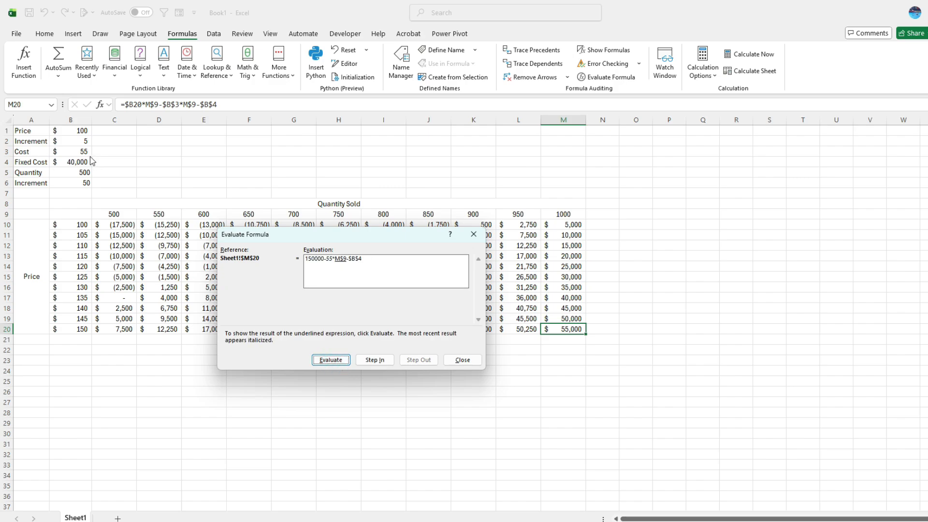
{"action": "left_click", "coordinate": [337, 364]}
{"action": "left_click", "coordinate": [337, 359]}
{"action": "left_click", "coordinate": [341, 362]}
{"action": "left_click", "coordinate": [342, 361]}
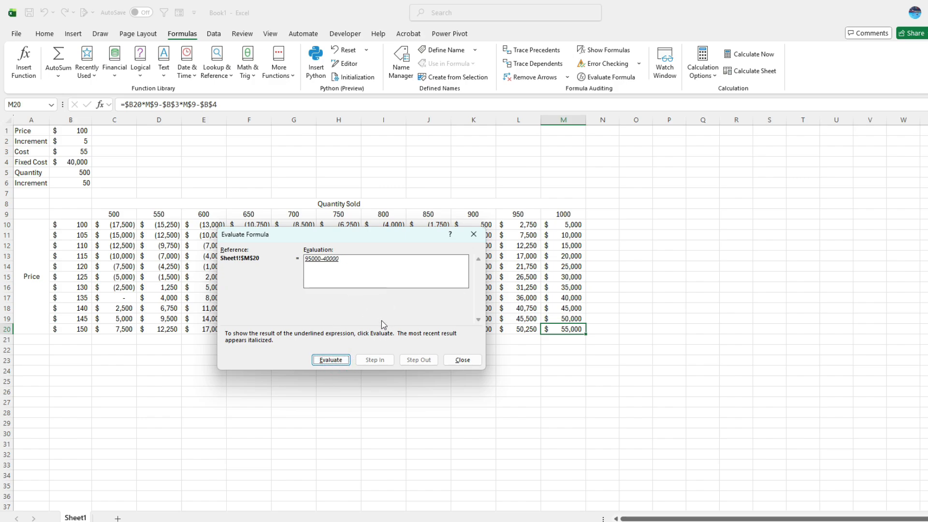
{"action": "left_click", "coordinate": [463, 360]}
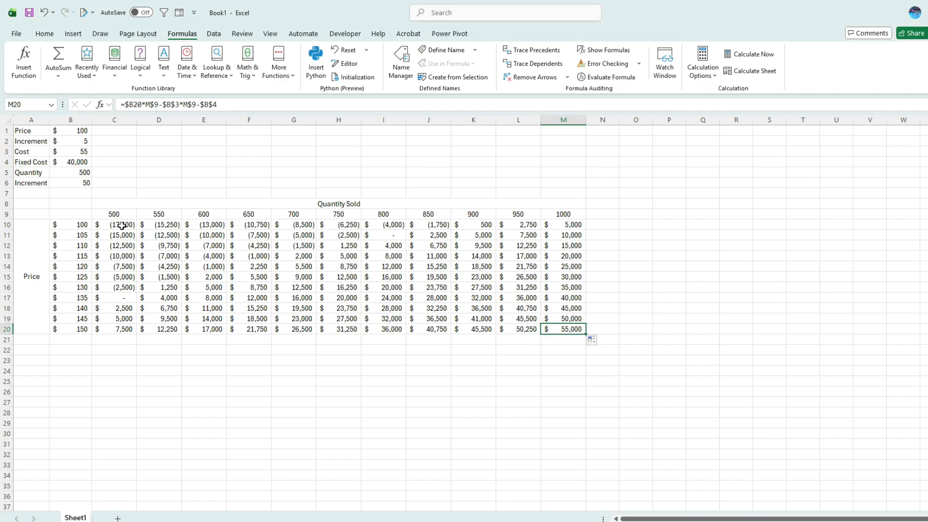
Apply the Green - White - Red Color Scale conditional formatting to the profit values in C10:M20
{"action": "left_click_drag", "start_coordinate": [120, 225], "coordinate": [549, 329]}
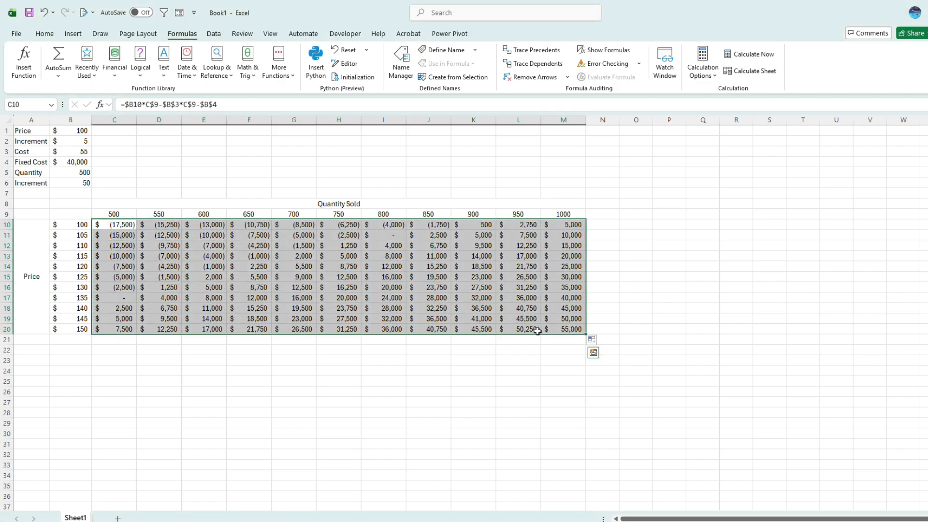
{"action": "left_click", "coordinate": [44, 33]}
{"action": "left_click", "coordinate": [492, 75]}
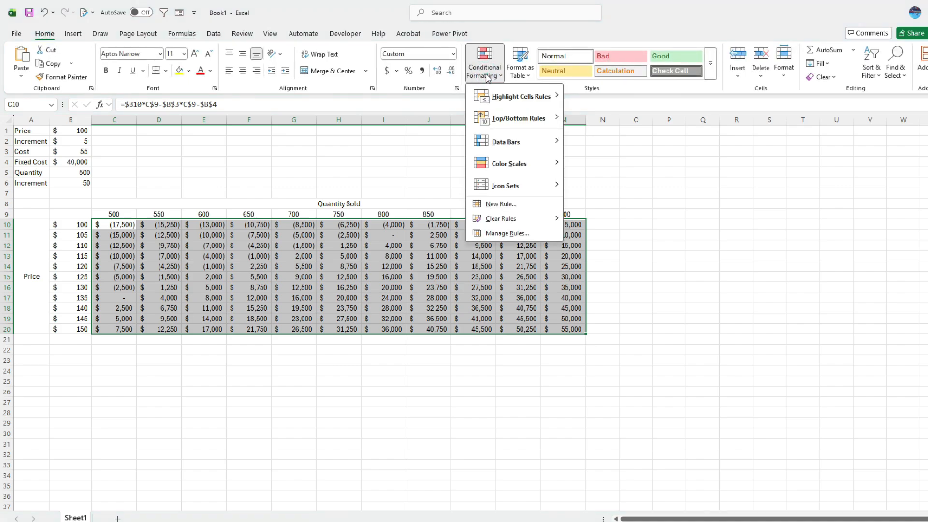
{"action": "mouse_move", "coordinate": [538, 160]}
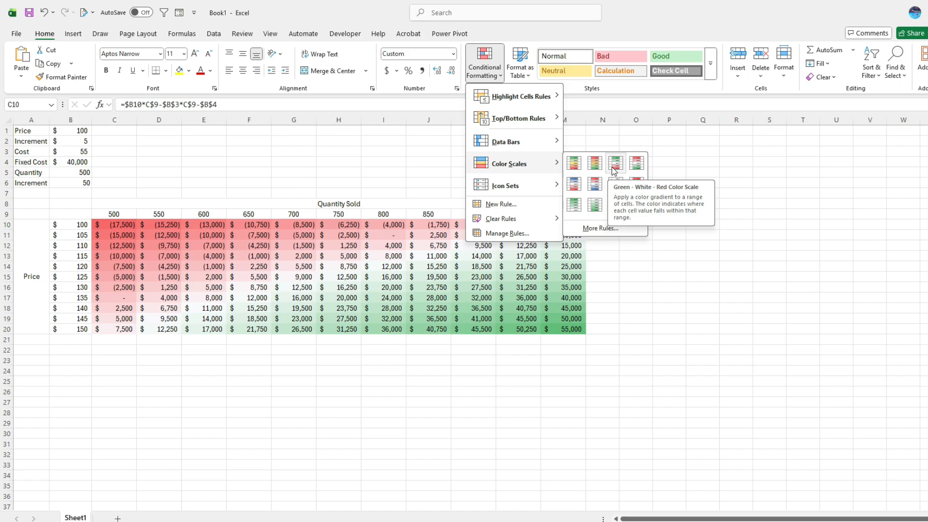
{"action": "left_click", "coordinate": [613, 166]}
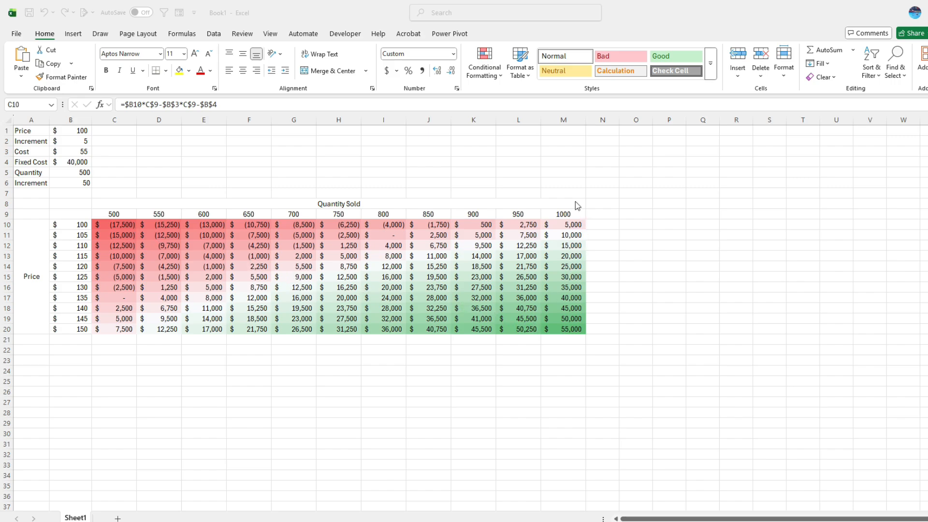
Format the quantity headers in C9:M9 with a black fill and white font
{"action": "left_click", "coordinate": [554, 214]}
{"action": "left_click_drag", "start_coordinate": [554, 214], "coordinate": [132, 212]}
{"action": "left_click", "coordinate": [189, 70]}
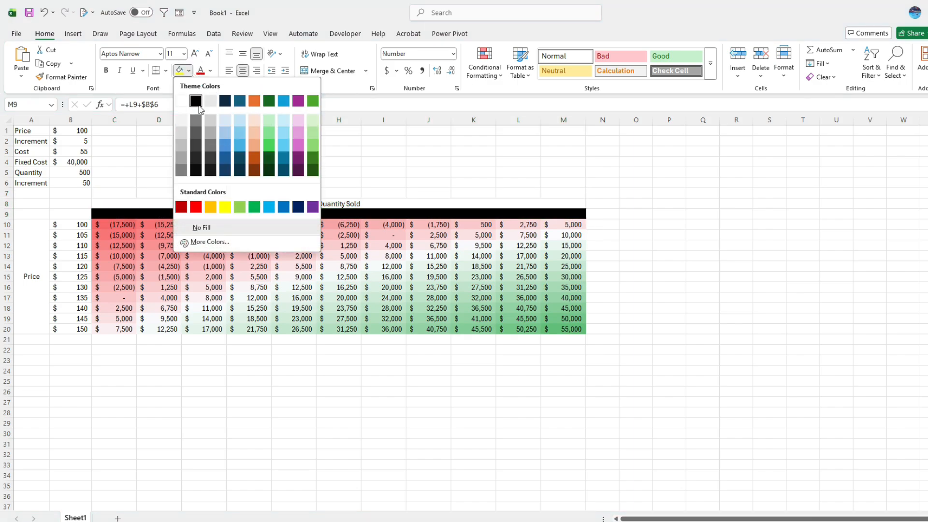
{"action": "left_click", "coordinate": [195, 114]}
{"action": "left_click", "coordinate": [209, 70]}
{"action": "left_click", "coordinate": [203, 114]}
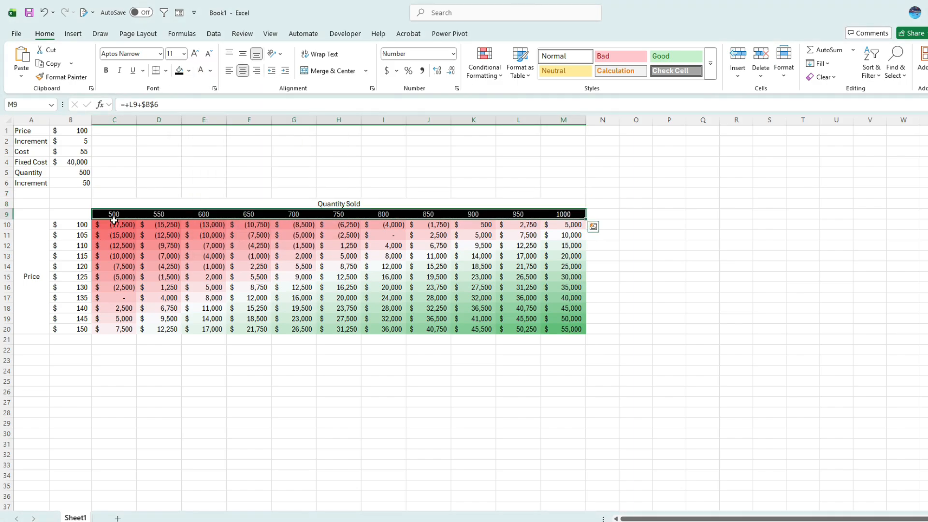
Give the price column B9:B20 the same black fill and white font as the quantity headers
{"action": "left_click_drag", "start_coordinate": [83, 213], "coordinate": [83, 329]}
{"action": "left_click", "coordinate": [179, 70]}
{"action": "left_click", "coordinate": [201, 70]}
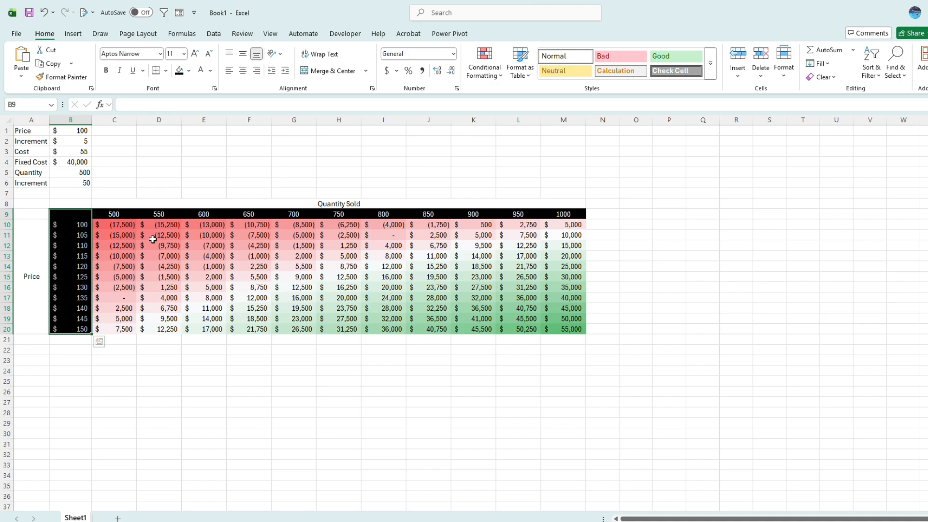
{"action": "left_click", "coordinate": [121, 226]}
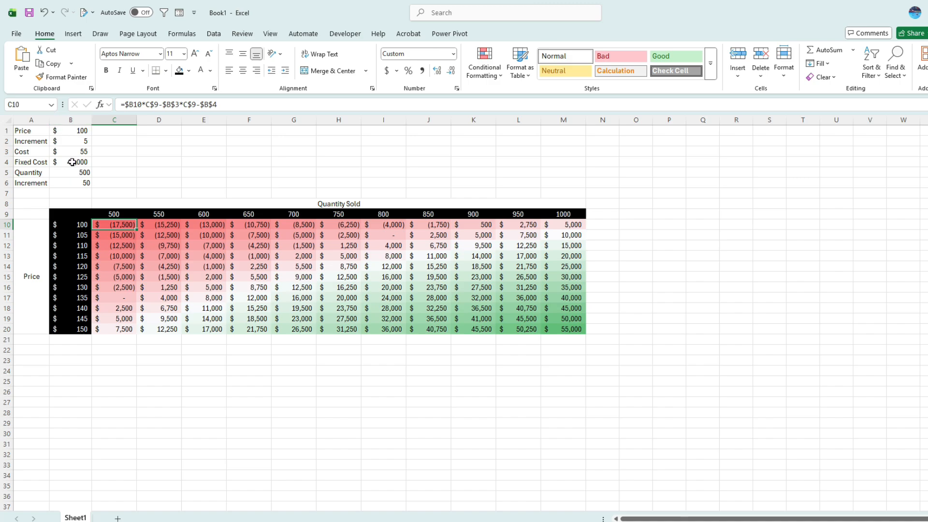
Change the model inputs to a price of 125, a cost of 70 and a fixed cost of 45000, then select C10
{"action": "left_click", "coordinate": [83, 132]}
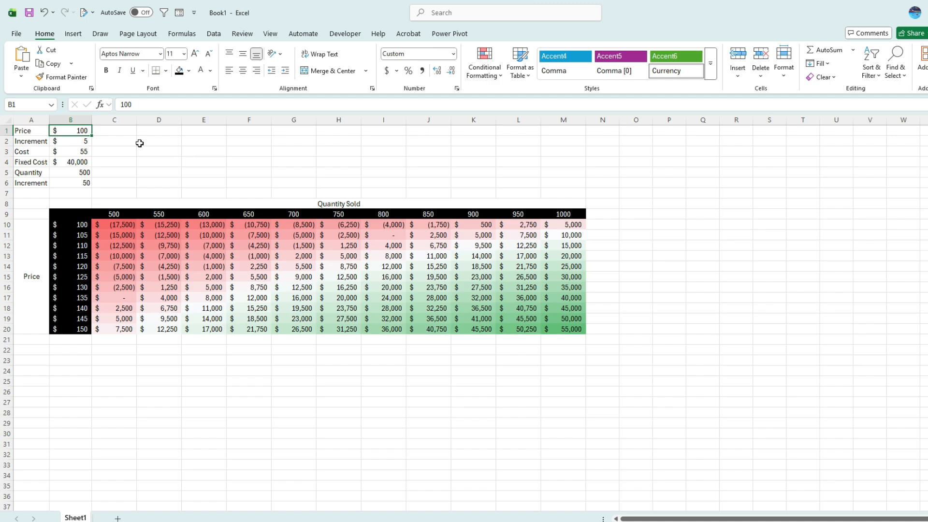
{"action": "type", "text": "125"}
{"action": "key", "text": "Return"}
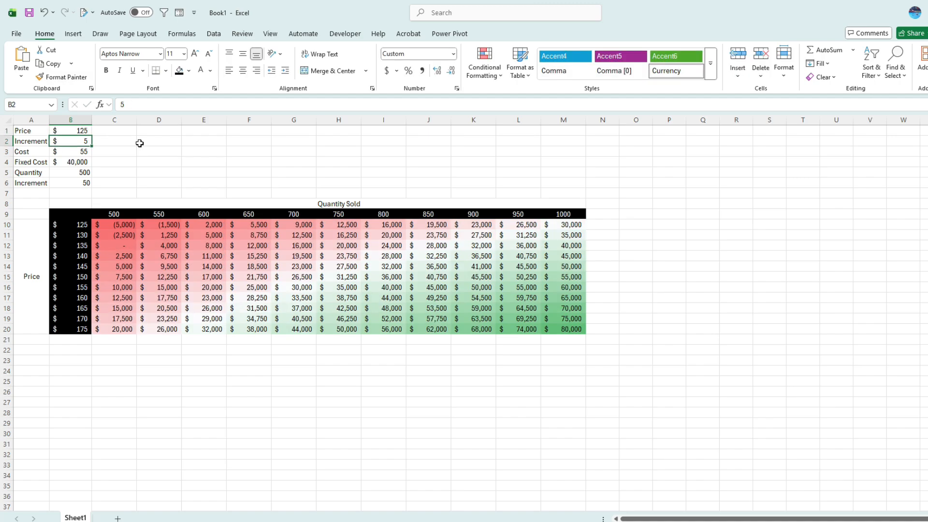
{"action": "key", "text": "Return"}
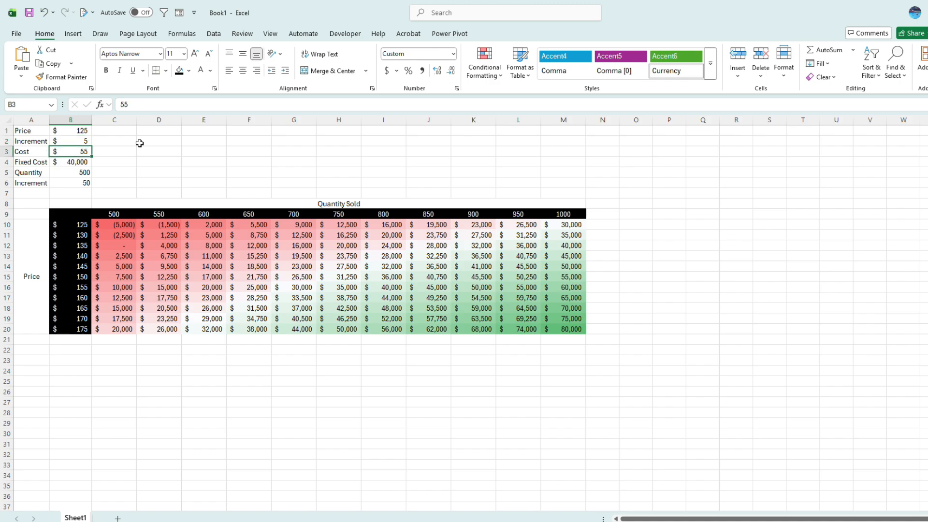
{"action": "type", "text": "70"}
{"action": "key", "text": "Return"}
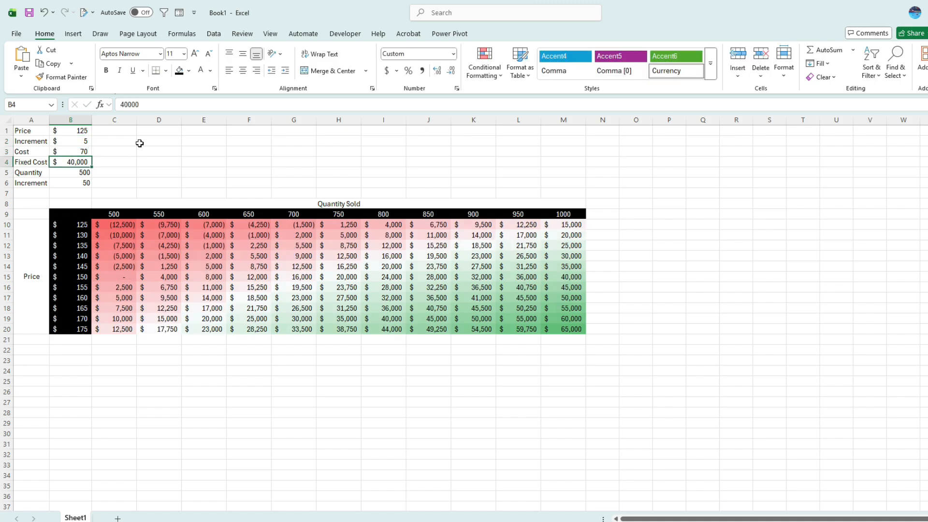
{"action": "type", "text": "45000"}
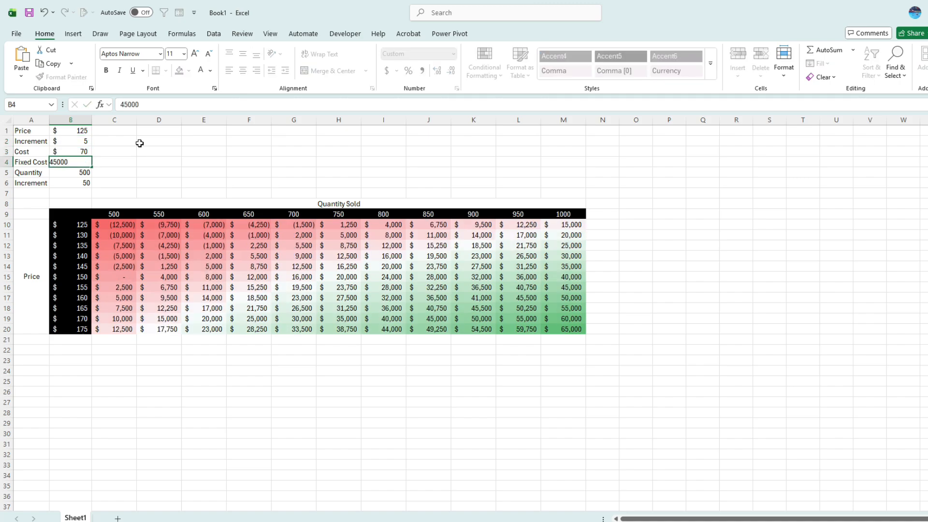
{"action": "key", "text": "Return"}
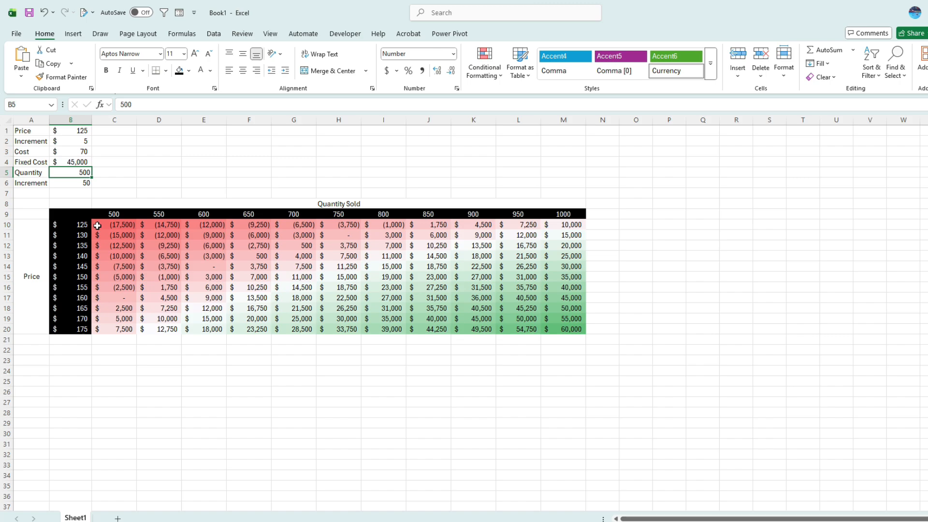
{"action": "left_click", "coordinate": [125, 227]}
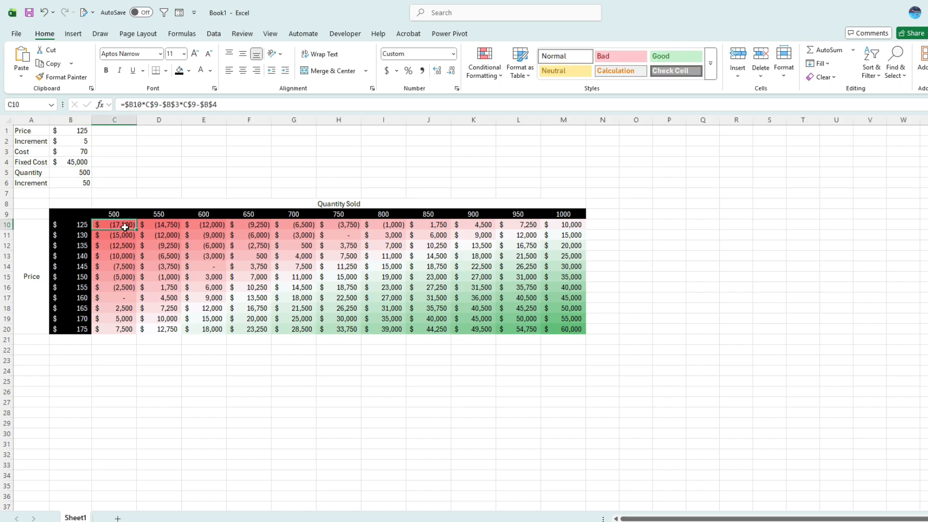